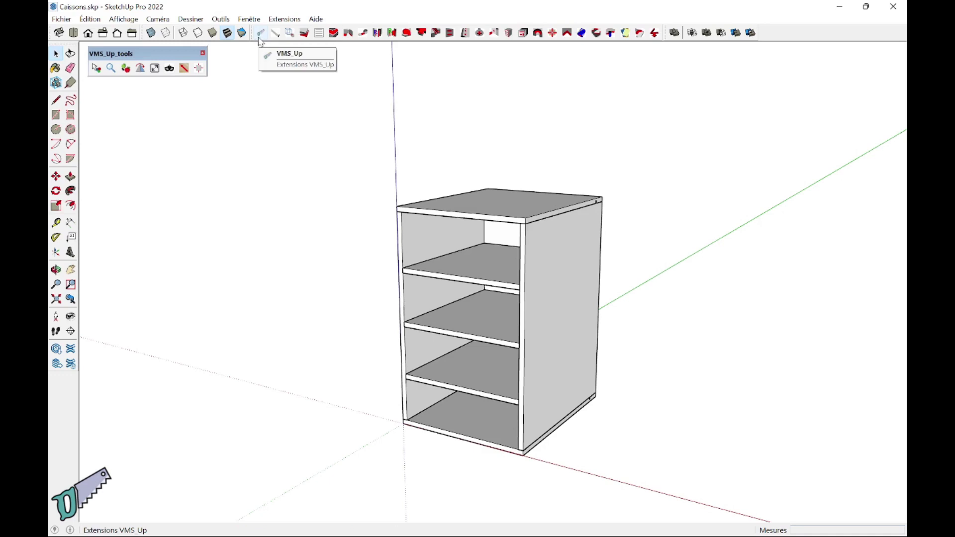
Show the Extensions VMS_Up command list over the Caissons.skp cabinet model.
{"action": "left_click", "coordinate": [284, 20]}
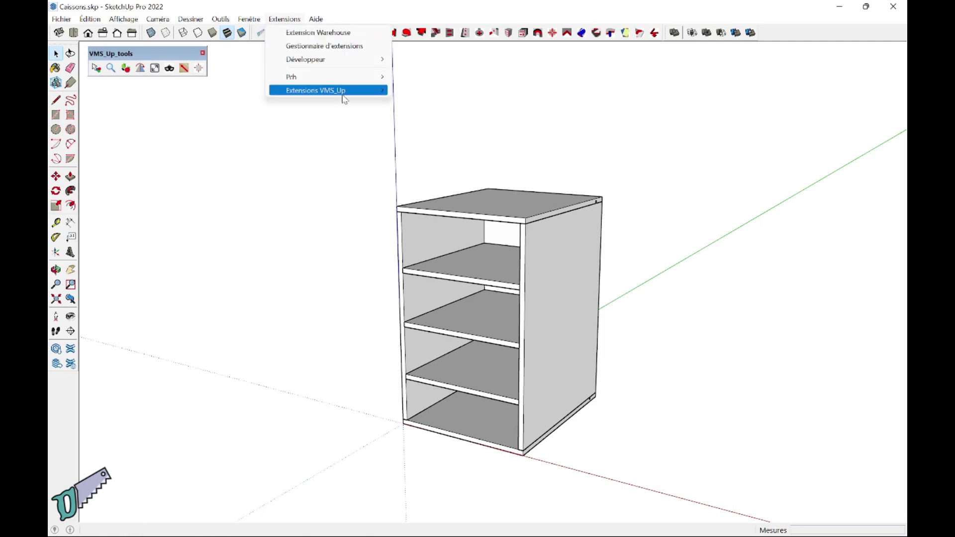
{"action": "mouse_move", "coordinate": [327, 90]}
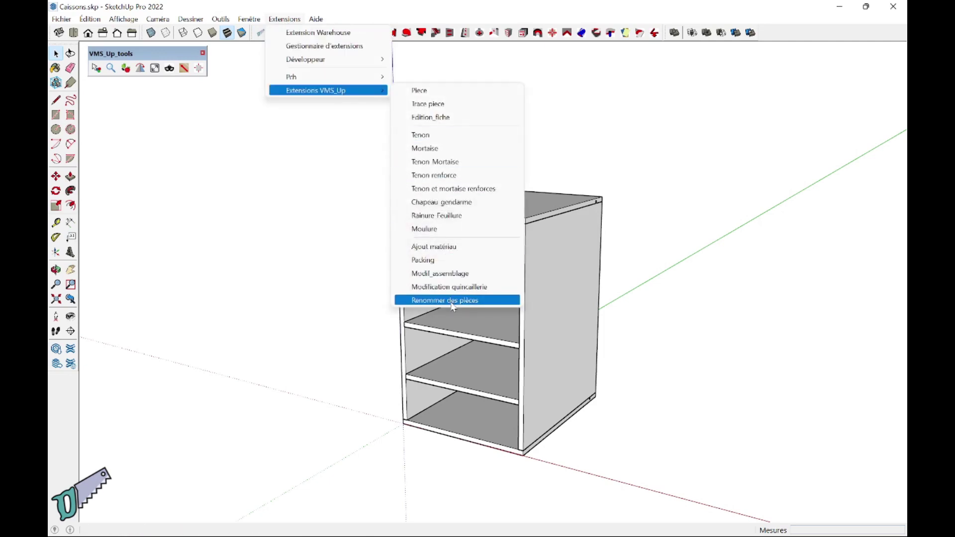
Select the whole cabinet, open Renommer des pièces, and cancel without renaming any parts.
{"action": "left_click", "coordinate": [453, 301]}
{"action": "left_click", "coordinate": [473, 290]}
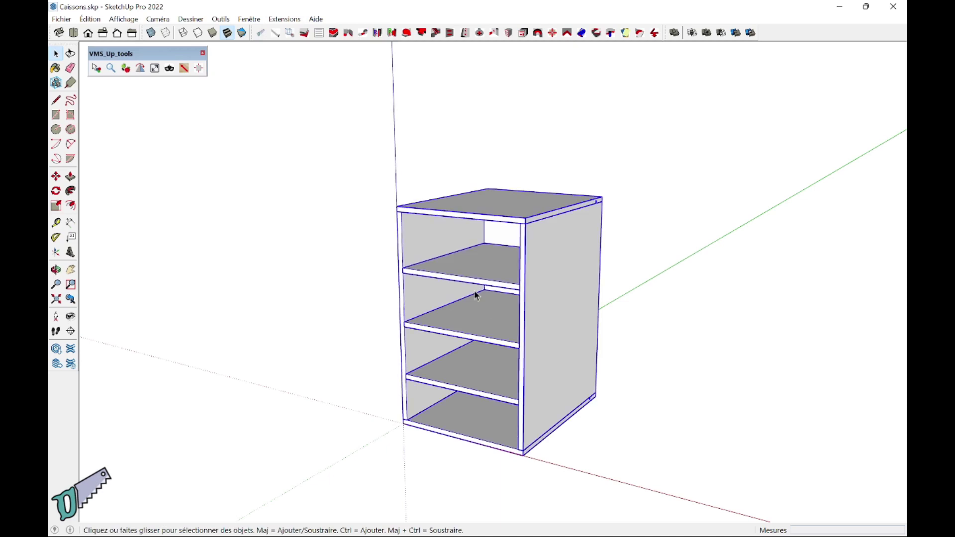
{"action": "left_click", "coordinate": [290, 19]}
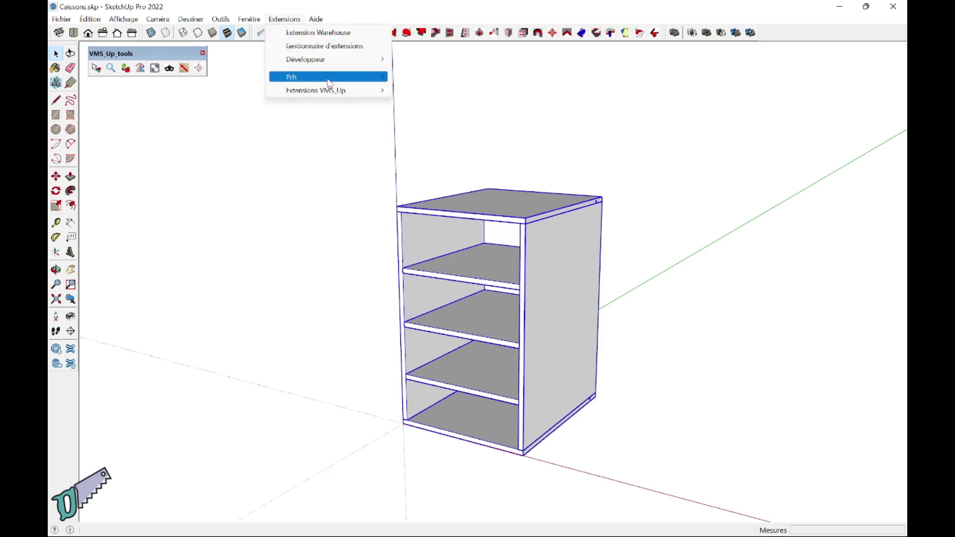
{"action": "mouse_move", "coordinate": [316, 91]}
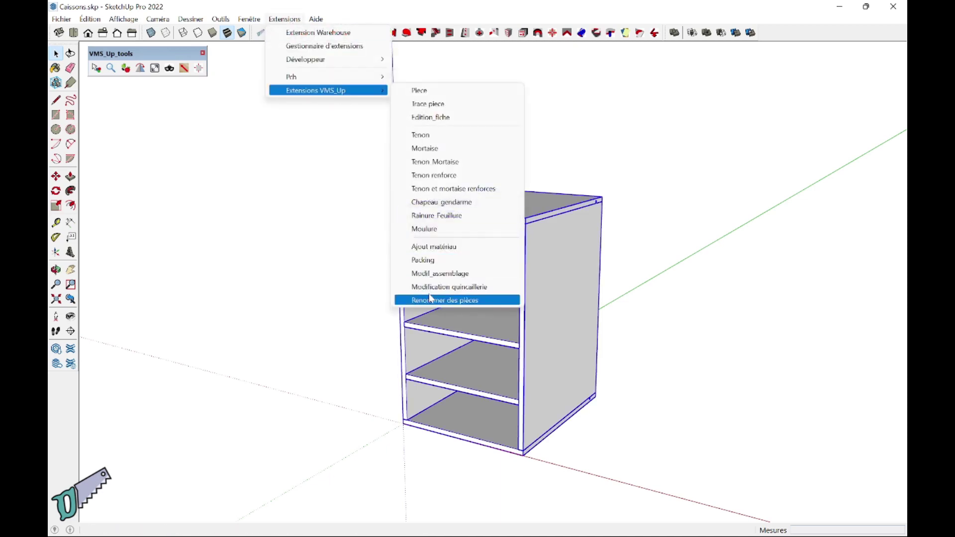
{"action": "left_click", "coordinate": [430, 301]}
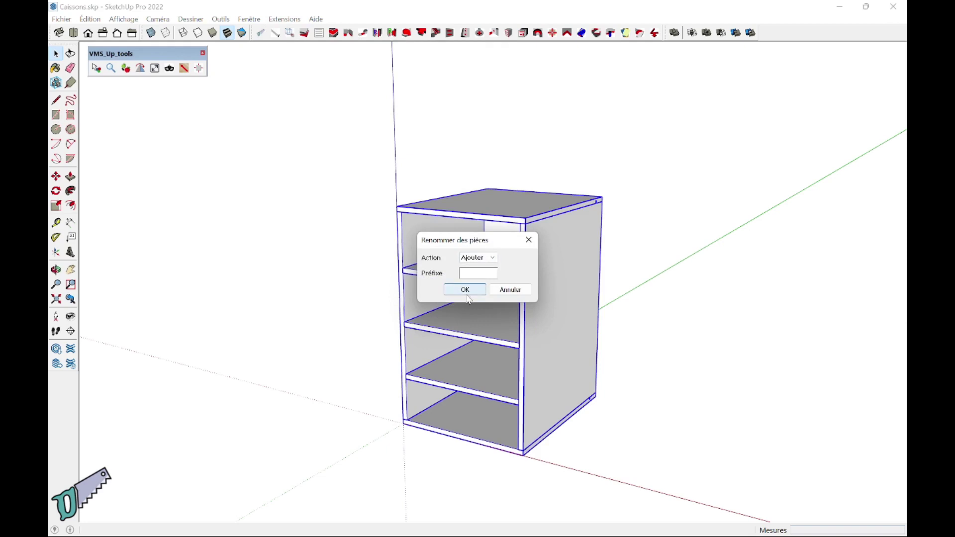
{"action": "left_click", "coordinate": [503, 290]}
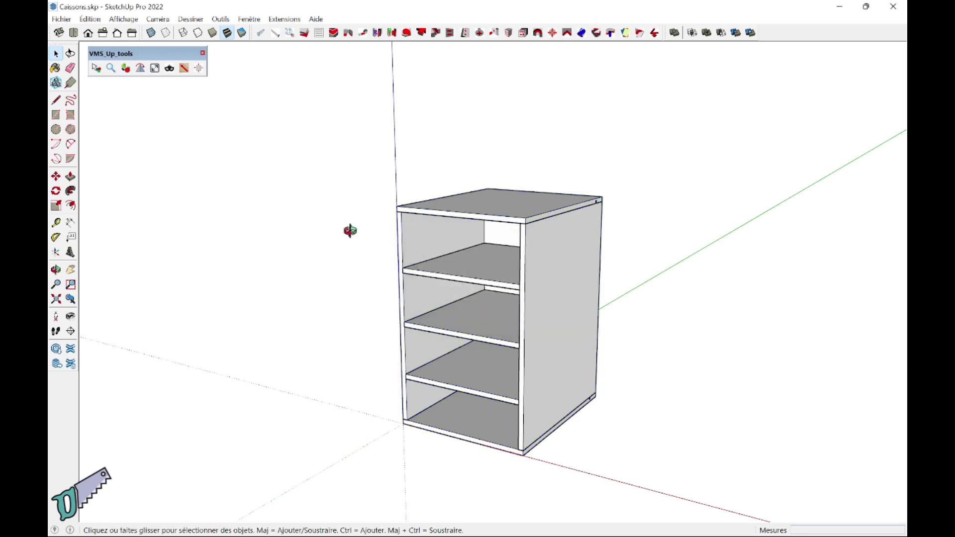
Orbit around the cabinet and briefly revisit the VMS_Up extension command list.
{"action": "mouse_move", "coordinate": [348, 230]}
{"action": "middle_mouse_down"}
{"action": "mouse_move", "coordinate": [623, 292]}
{"action": "mouse_move", "coordinate": [721, 279]}
{"action": "middle_mouse_up"}
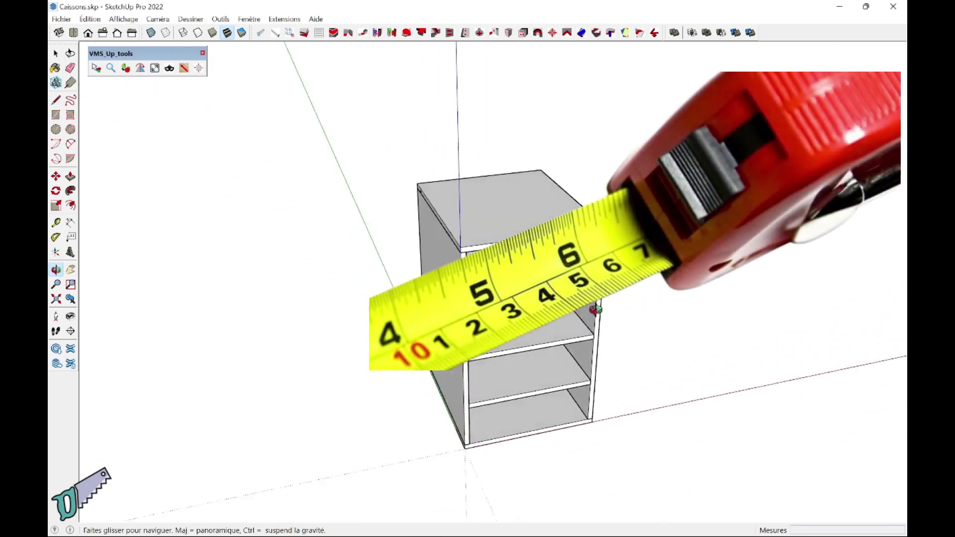
{"action": "middle_click_drag", "start_coordinate": [393, 301], "coordinate": [321, 293]}
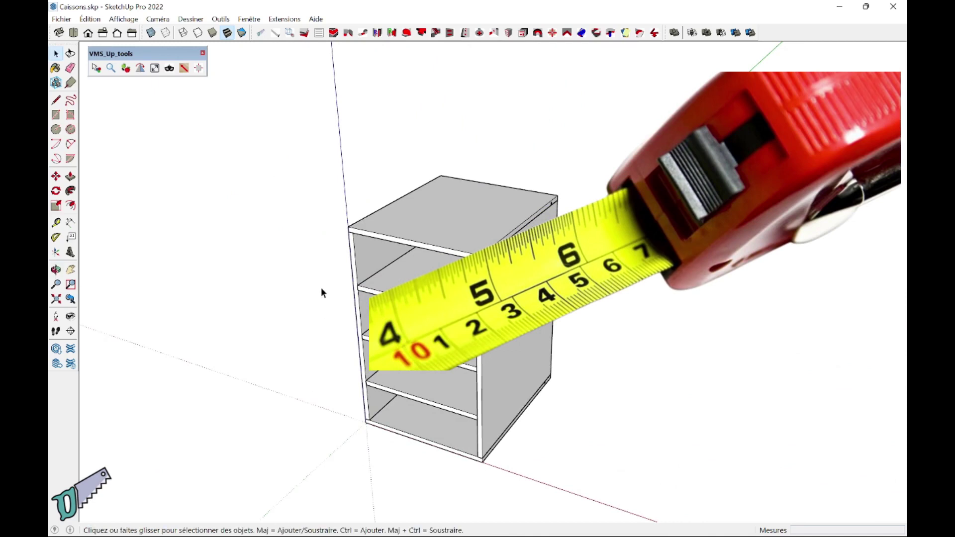
{"action": "left_click", "coordinate": [284, 19]}
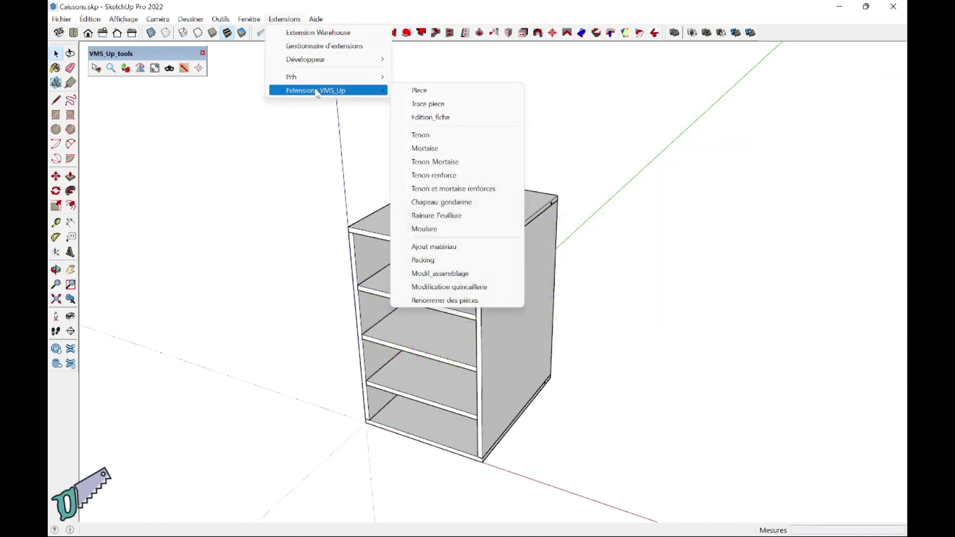
{"action": "mouse_move", "coordinate": [329, 91]}
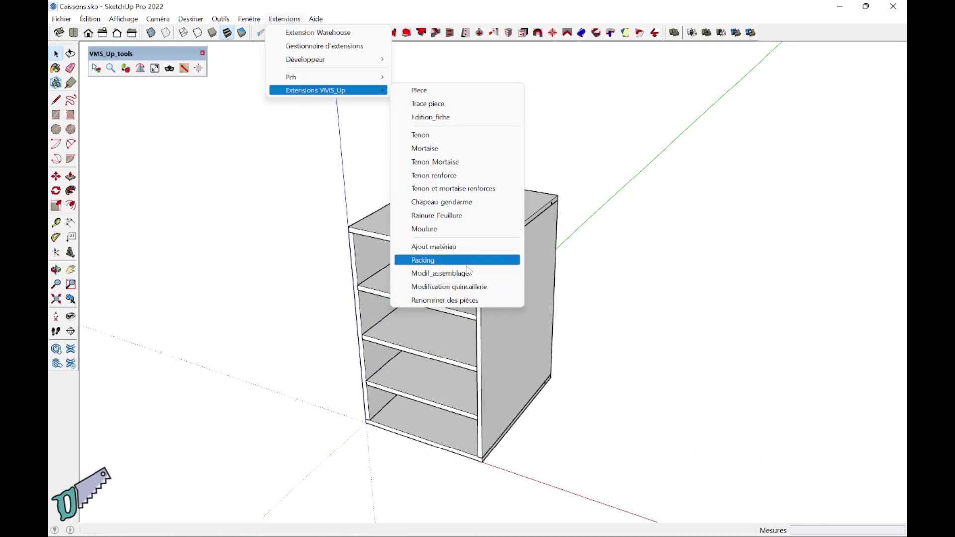
{"action": "left_click", "coordinate": [482, 266]}
{"action": "mouse_move", "coordinate": [251, 332]}
{"action": "middle_mouse_down"}
{"action": "mouse_move", "coordinate": [493, 474]}
{"action": "mouse_move", "coordinate": [581, 463]}
{"action": "mouse_move", "coordinate": [390, 486]}
{"action": "mouse_move", "coordinate": [289, 476]}
{"action": "mouse_move", "coordinate": [350, 452]}
{"action": "mouse_move", "coordinate": [324, 454]}
{"action": "middle_mouse_up"}
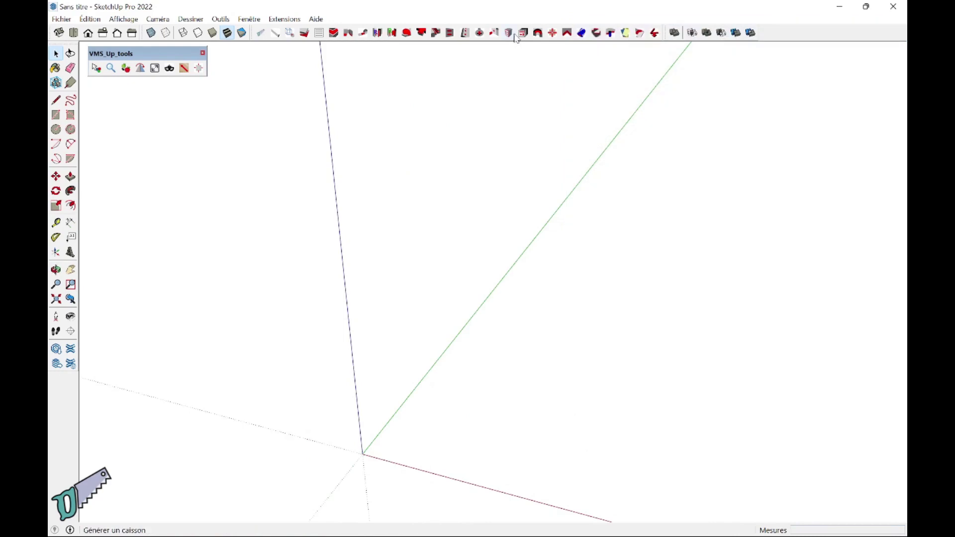
Generate a Melamine Caisson_bas cabinet with 580 mm internal depth and 2 shelves at the origin.
{"action": "left_click", "coordinate": [508, 33]}
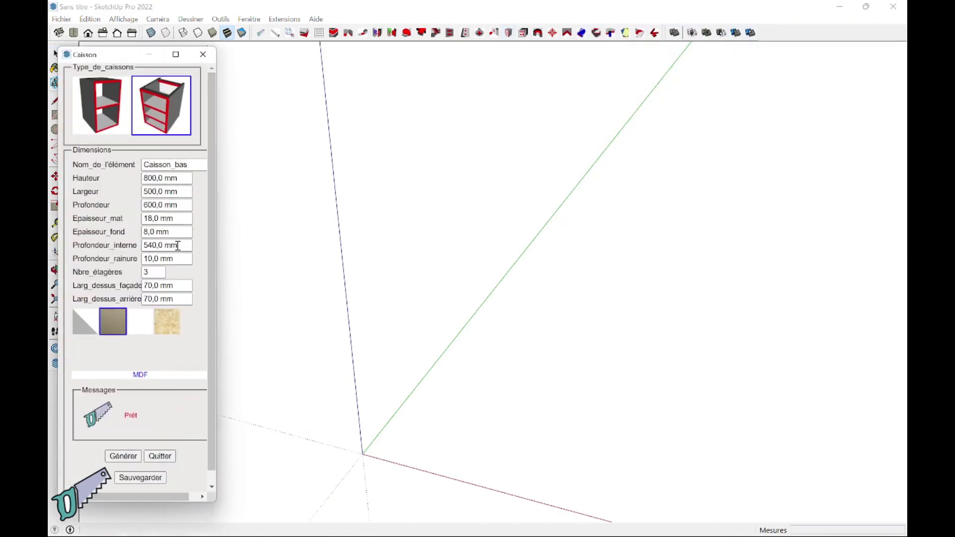
{"action": "left_click_drag", "start_coordinate": [178, 245], "coordinate": [106, 250]}
{"action": "type", "text": "580"}
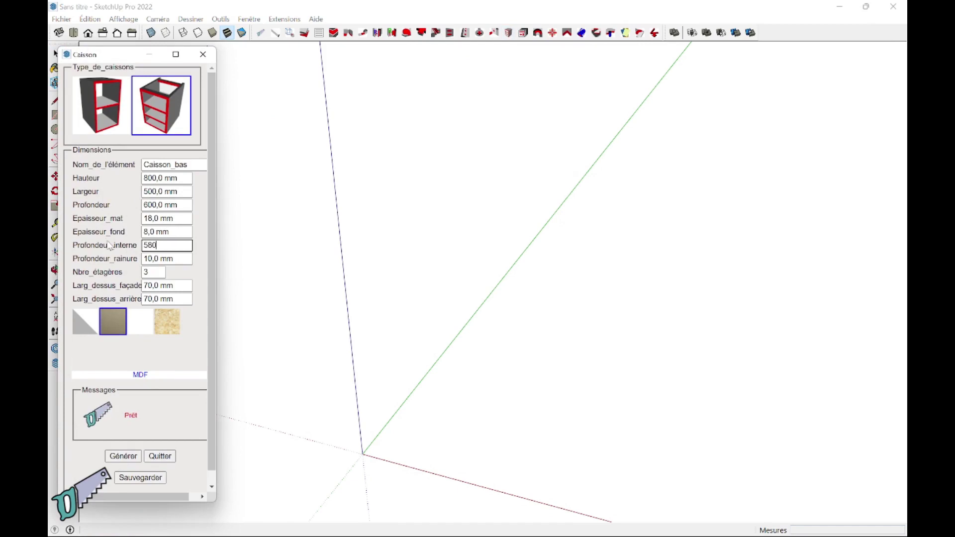
{"action": "key", "text": "Tab"}
{"action": "key", "text": "Tab"}
{"action": "type", "text": "2"}
{"action": "key", "text": "Tab"}
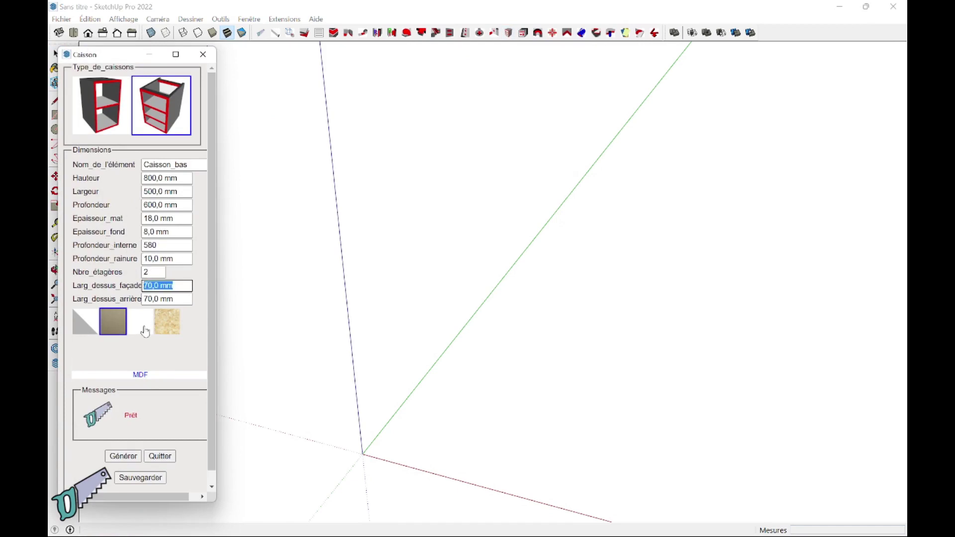
{"action": "left_click", "coordinate": [143, 326]}
{"action": "left_click", "coordinate": [131, 457]}
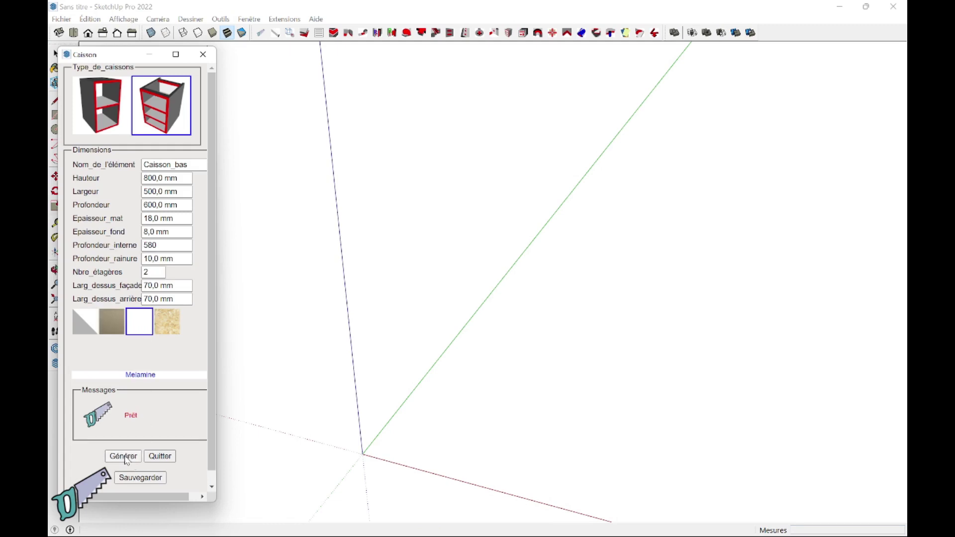
{"action": "left_click", "coordinate": [371, 452]}
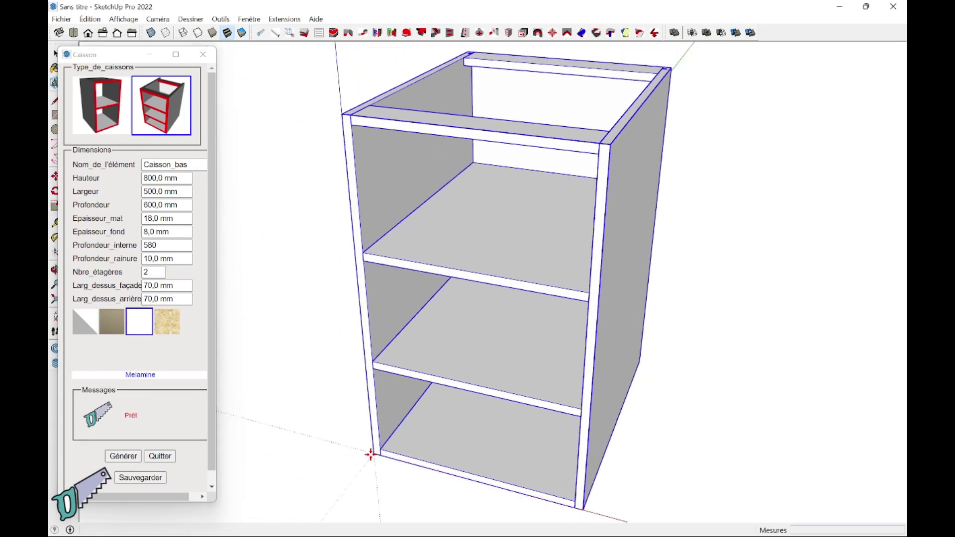
{"action": "left_click", "coordinate": [156, 457]}
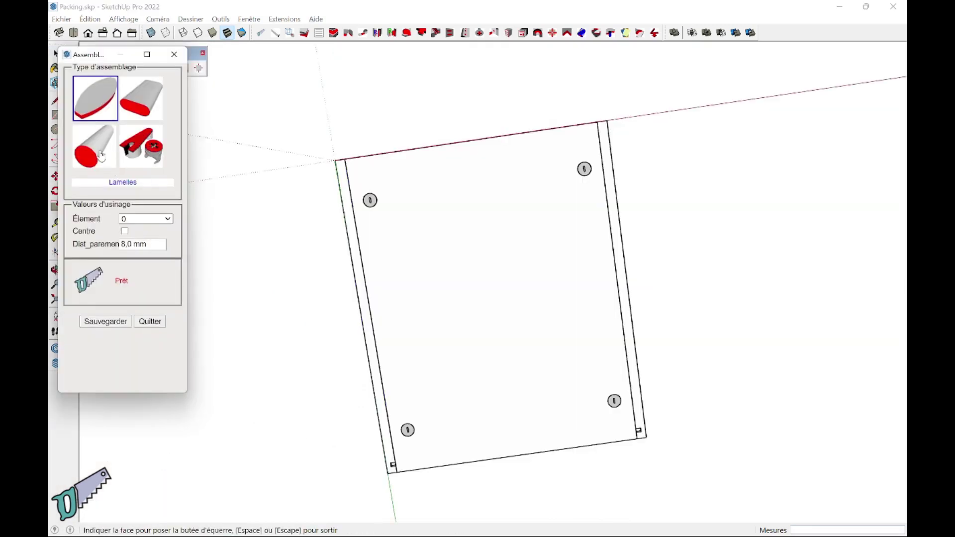
Set the Assemblage tool to Tourillons 6x40 dowels with position 2-1.
{"action": "left_click", "coordinate": [101, 157]}
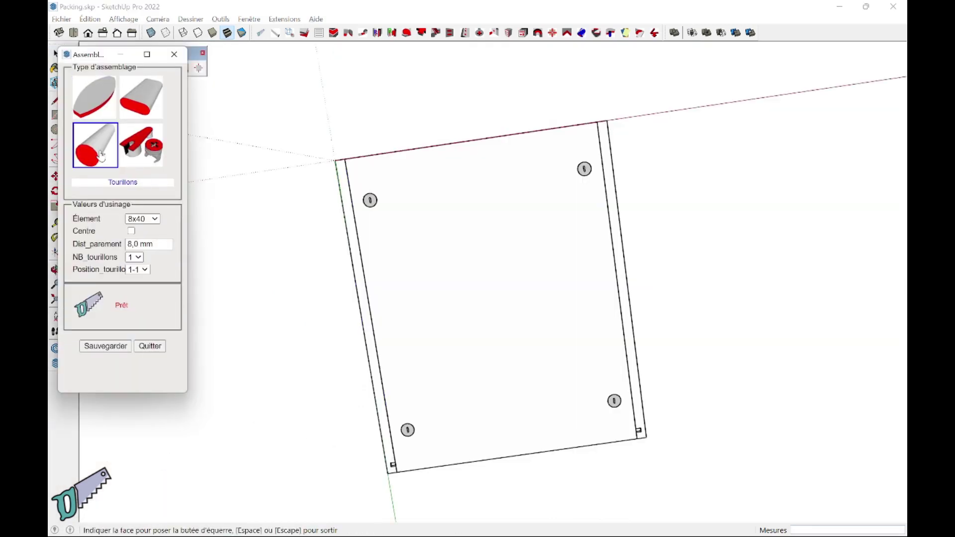
{"action": "left_click", "coordinate": [155, 219]}
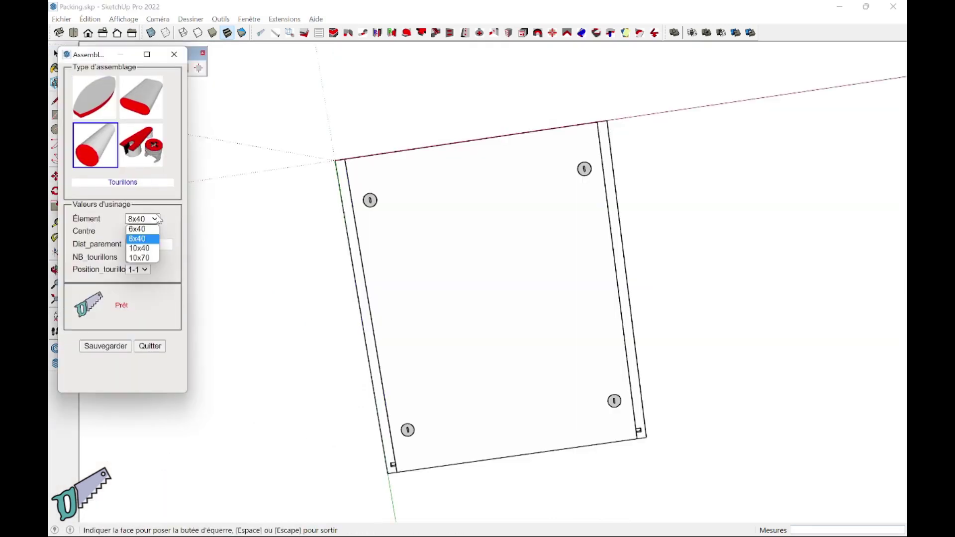
{"action": "left_click", "coordinate": [149, 230]}
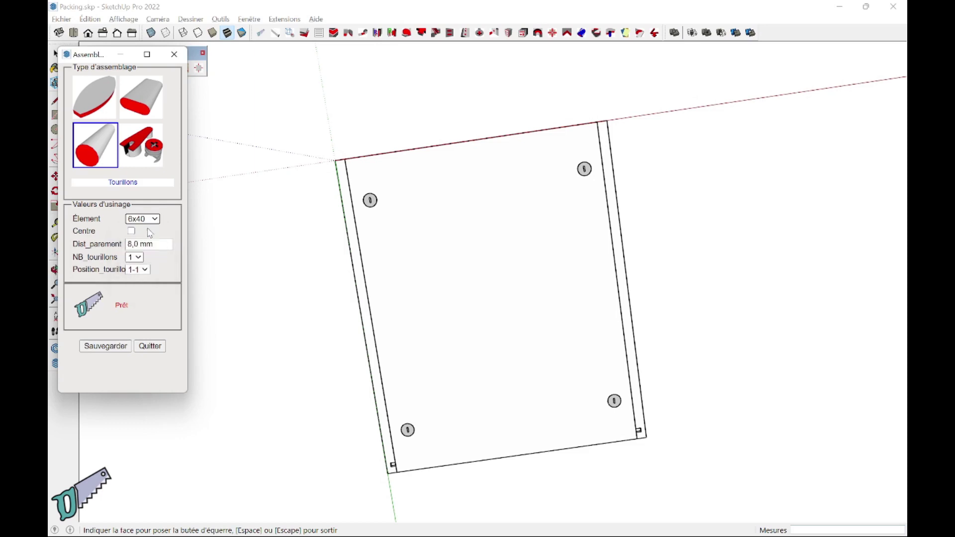
{"action": "left_click", "coordinate": [147, 270]}
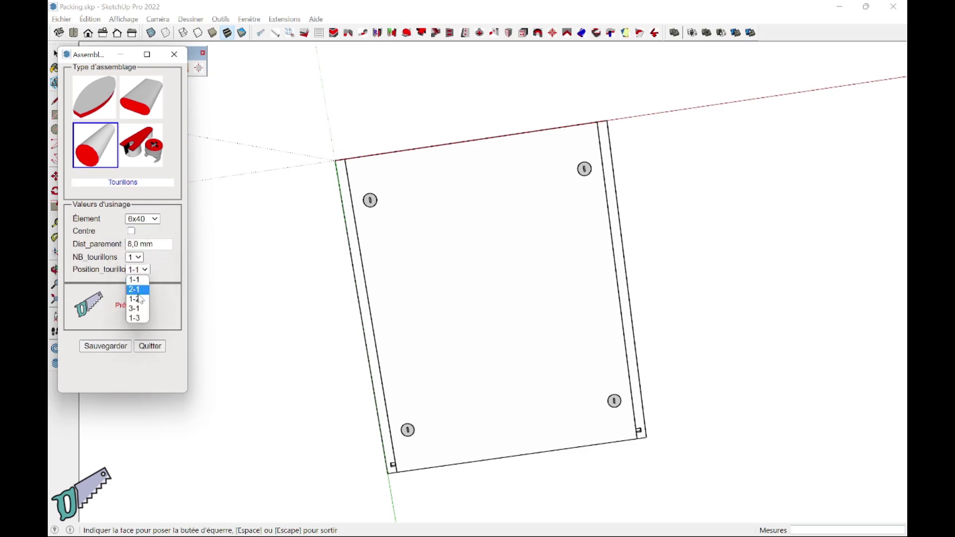
{"action": "left_click", "coordinate": [141, 291]}
Place dowel holes on a cabinet panel face at an entered distance from its edge.
{"action": "right_click", "coordinate": [429, 330]}
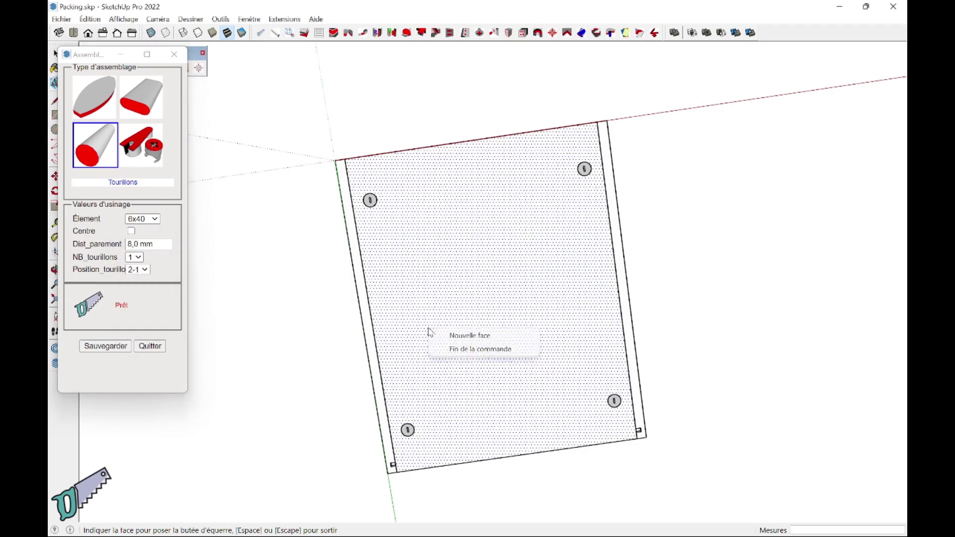
{"action": "left_click", "coordinate": [446, 337]}
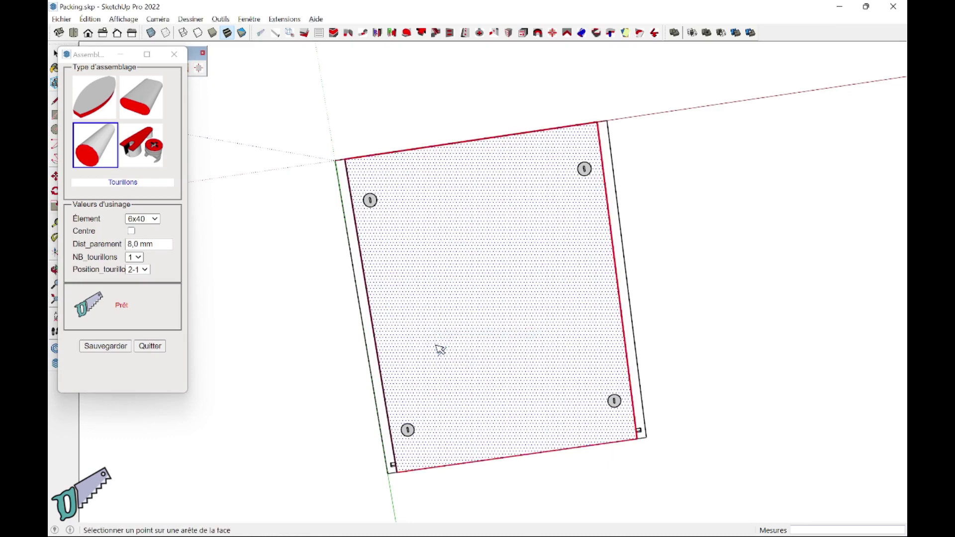
{"action": "left_click", "coordinate": [386, 412]}
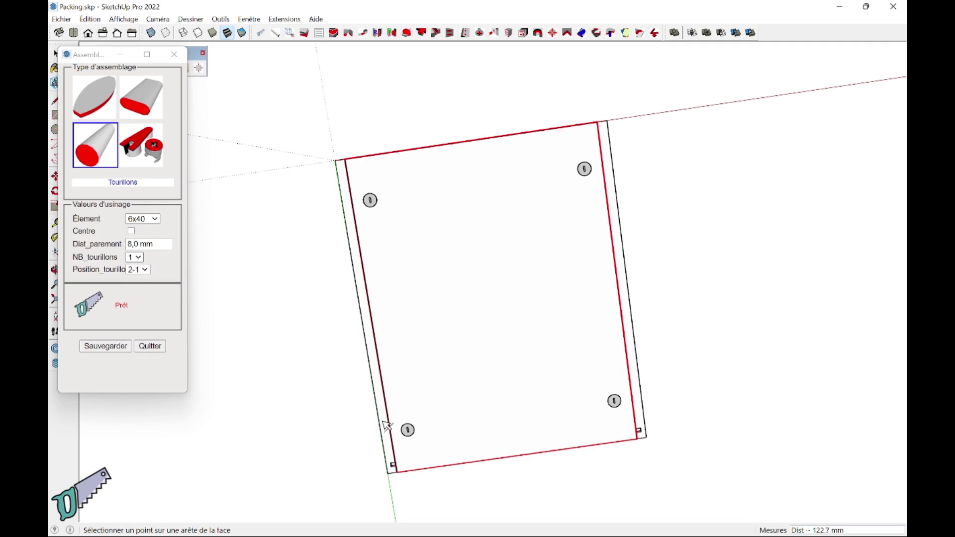
{"action": "type", "text": "1"}
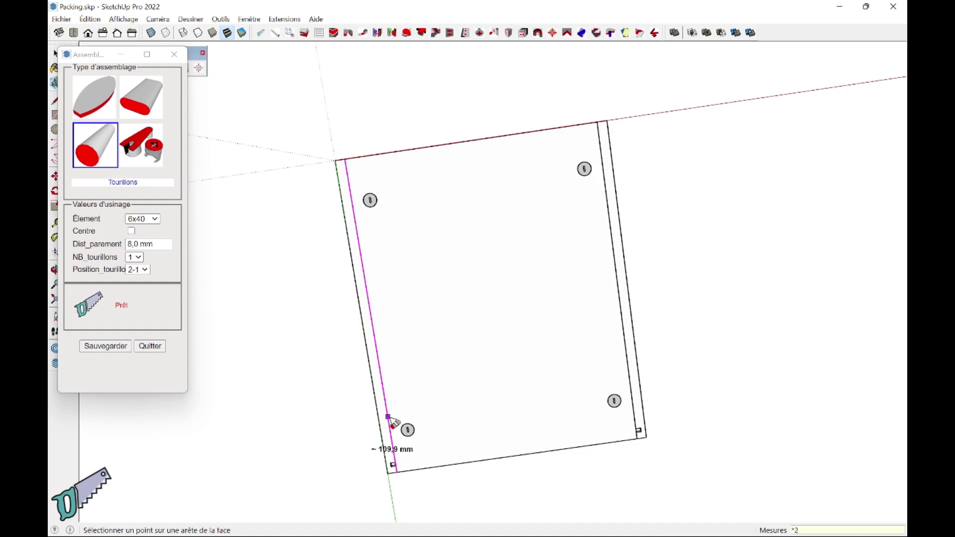
{"action": "key", "text": "Return"}
Place 6x40 dowel holes on the top face of the front top rail.
{"action": "mouse_move", "coordinate": [511, 111]}
{"action": "middle_mouse_down"}
{"action": "mouse_move", "coordinate": [452, 204]}
{"action": "mouse_move", "coordinate": [433, 305]}
{"action": "middle_mouse_up"}
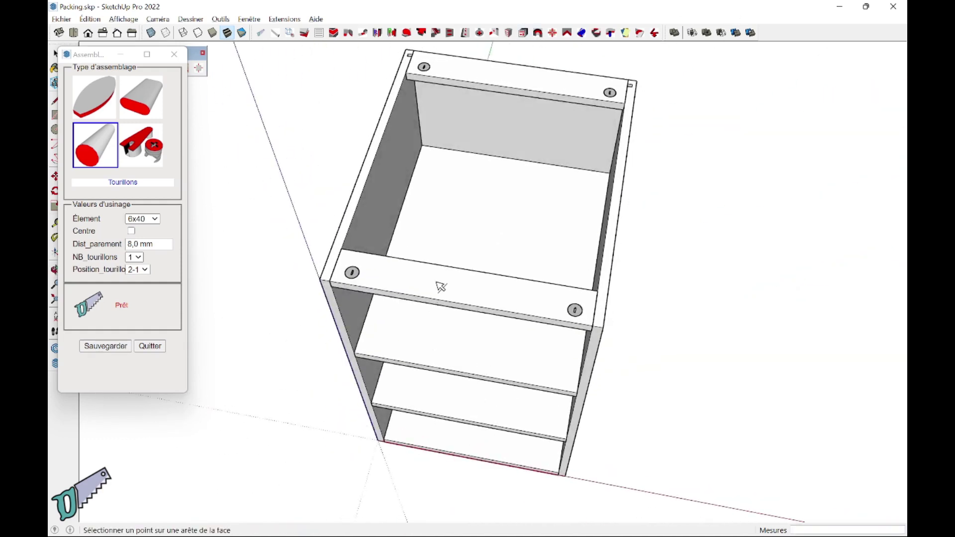
{"action": "right_click", "coordinate": [435, 283]}
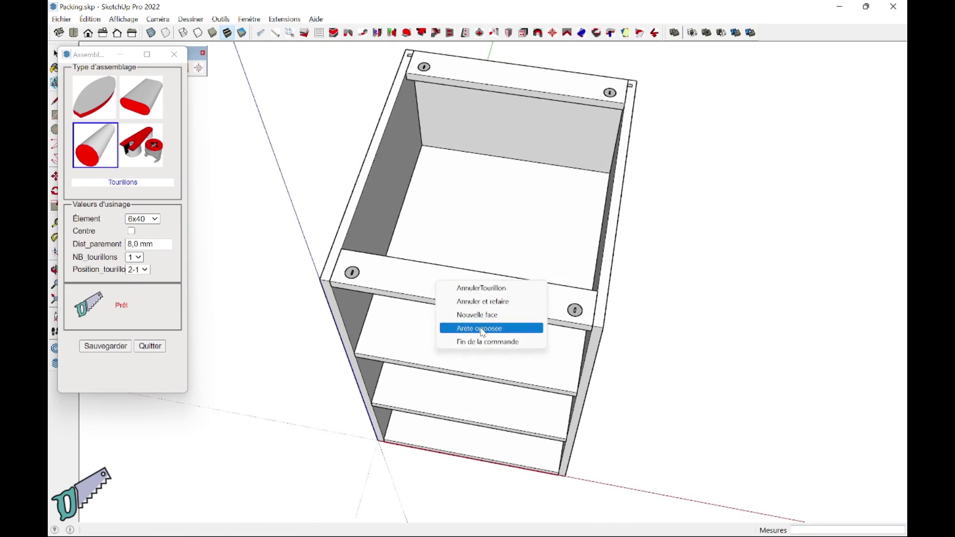
{"action": "left_click", "coordinate": [489, 315]}
{"action": "scroll", "coordinate": [448, 278], "scroll_direction": "up", "scroll_amount": 2}
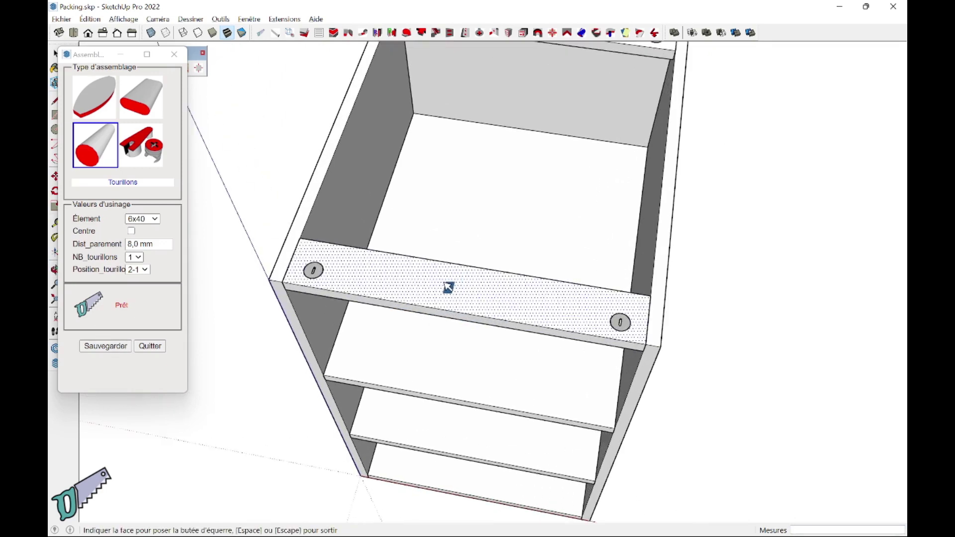
{"action": "scroll", "coordinate": [438, 281], "scroll_direction": "up", "scroll_amount": 2}
{"action": "left_click", "coordinate": [437, 282]}
{"action": "scroll", "coordinate": [257, 230], "scroll_direction": "up", "scroll_amount": 2}
{"action": "scroll", "coordinate": [267, 245], "scroll_direction": "up", "scroll_amount": 2}
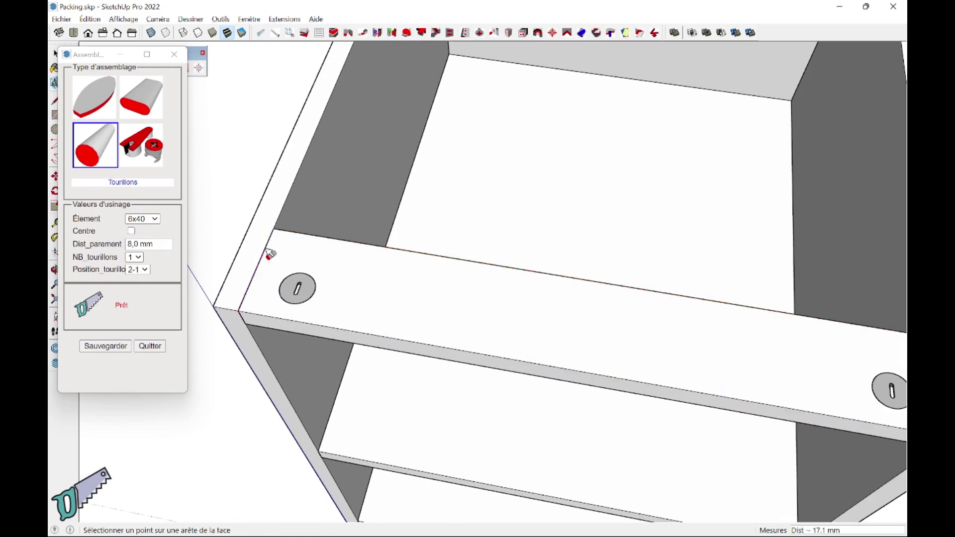
Close the dowel tool, inspect the cabinet in X-ray from the front, and show the VMS_Up commands.
{"action": "left_click", "coordinate": [150, 346]}
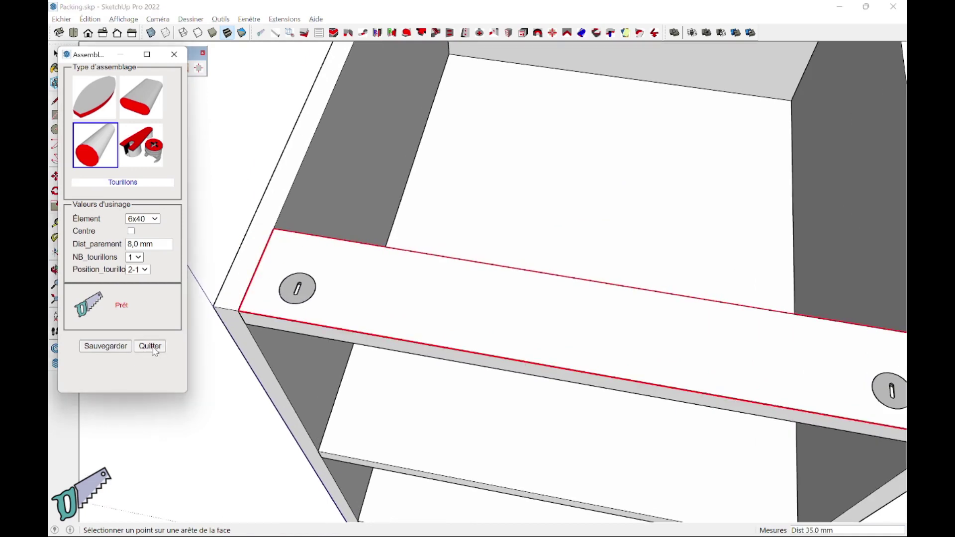
{"action": "left_click", "coordinate": [151, 33]}
{"action": "scroll", "coordinate": [249, 129], "scroll_direction": "down", "scroll_amount": 3}
{"action": "mouse_move", "coordinate": [257, 145]}
{"action": "middle_mouse_down"}
{"action": "mouse_move", "coordinate": [366, 150]}
{"action": "mouse_move", "coordinate": [599, 248]}
{"action": "mouse_move", "coordinate": [558, 268]}
{"action": "mouse_move", "coordinate": [275, 277]}
{"action": "mouse_move", "coordinate": [245, 373]}
{"action": "mouse_move", "coordinate": [213, 377]}
{"action": "middle_mouse_up"}
{"action": "left_click", "coordinate": [150, 33]}
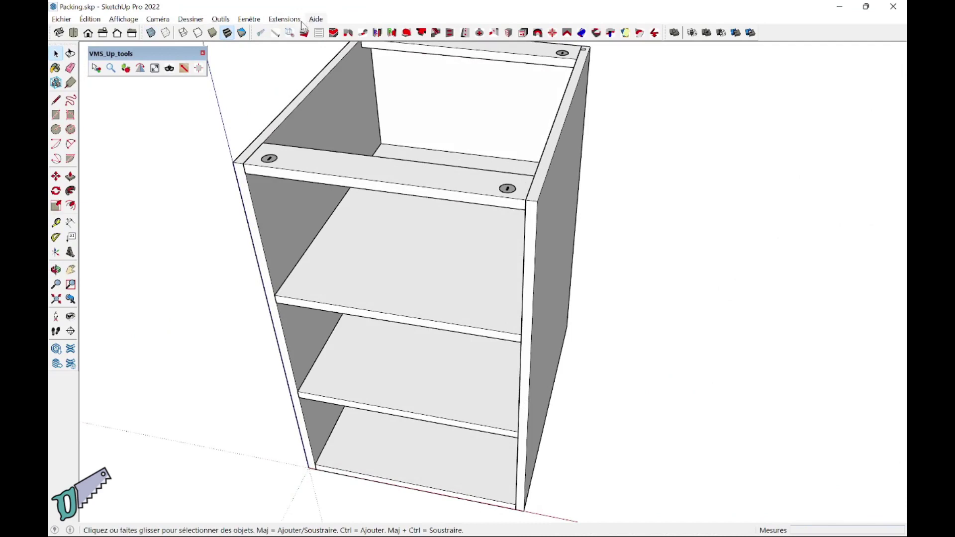
{"action": "left_click", "coordinate": [285, 20]}
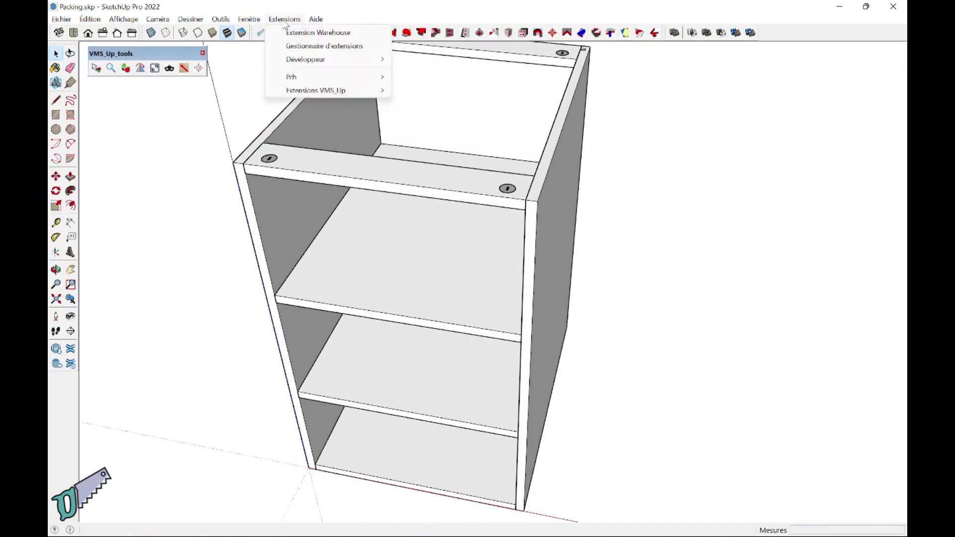
{"action": "mouse_move", "coordinate": [328, 90]}
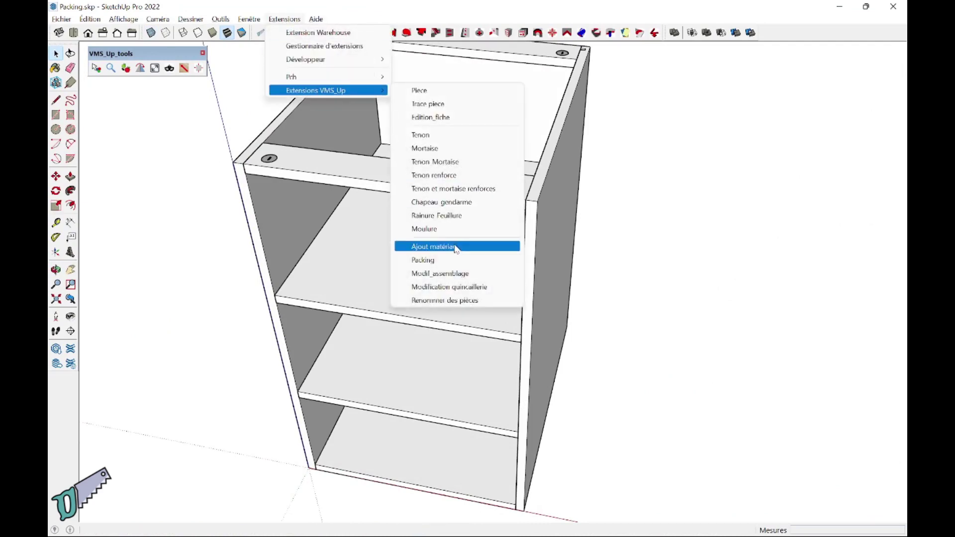
Pack the parts as Melamine_18,0 on 1220 × 2440 mm panels with 3,0 mm margins.
{"action": "left_click", "coordinate": [446, 260]}
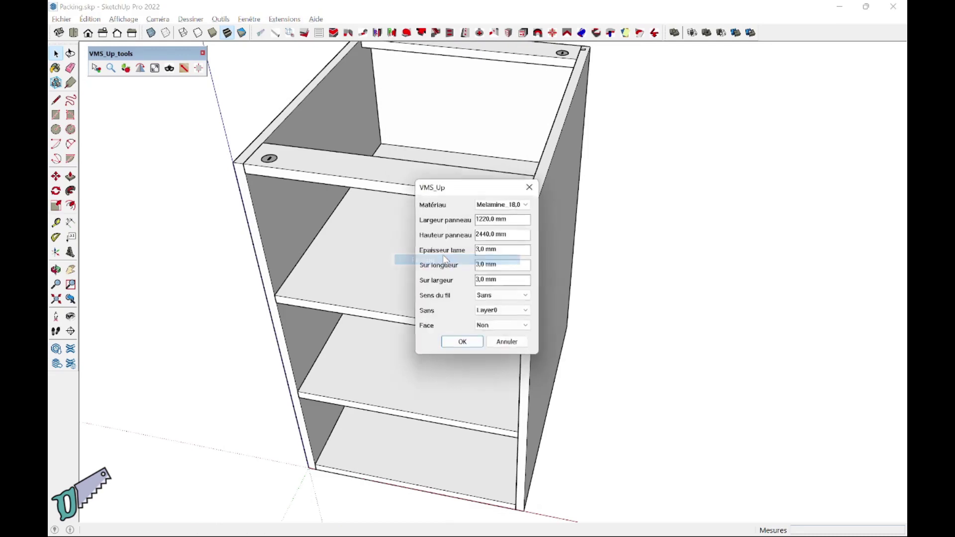
{"action": "left_click", "coordinate": [517, 206]}
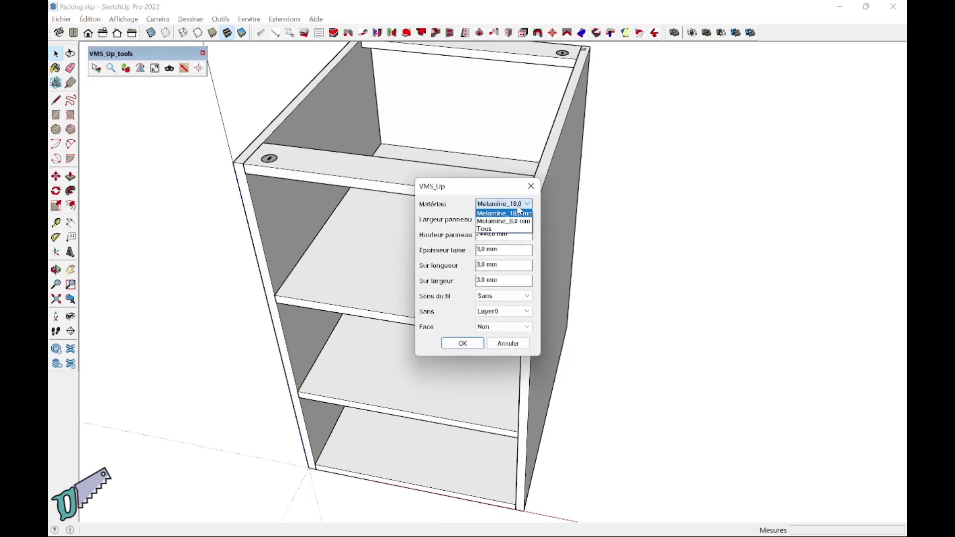
{"action": "left_click", "coordinate": [519, 212]}
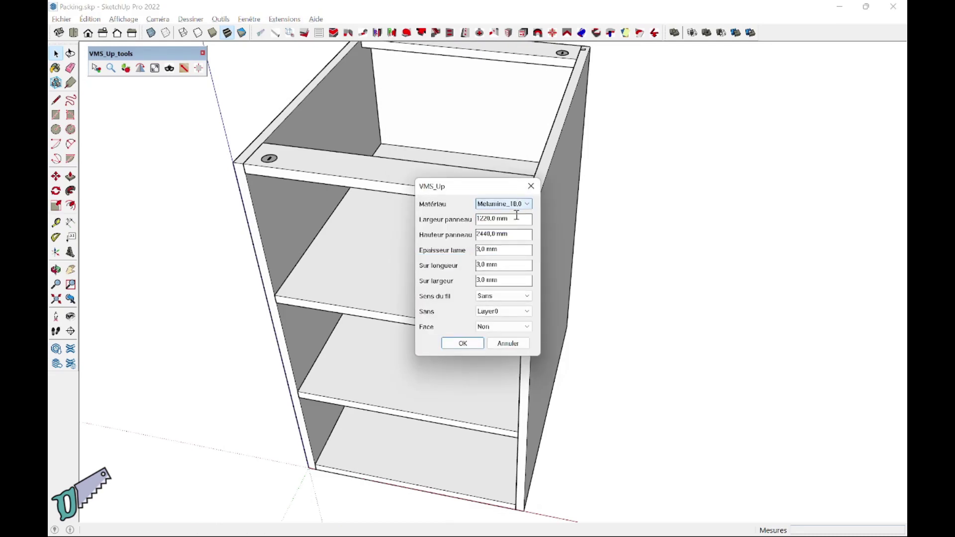
{"action": "left_click", "coordinate": [463, 343]}
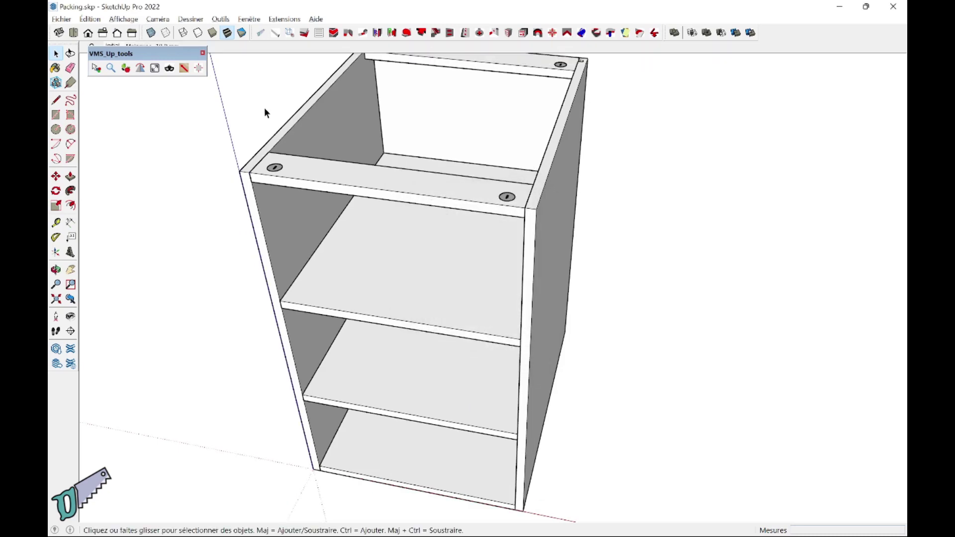
Move the VMS_Up_tools toolbar aside and view the Mélamine_18,0 mm packing layout scene.
{"action": "left_click_drag", "start_coordinate": [145, 54], "coordinate": [139, 103]}
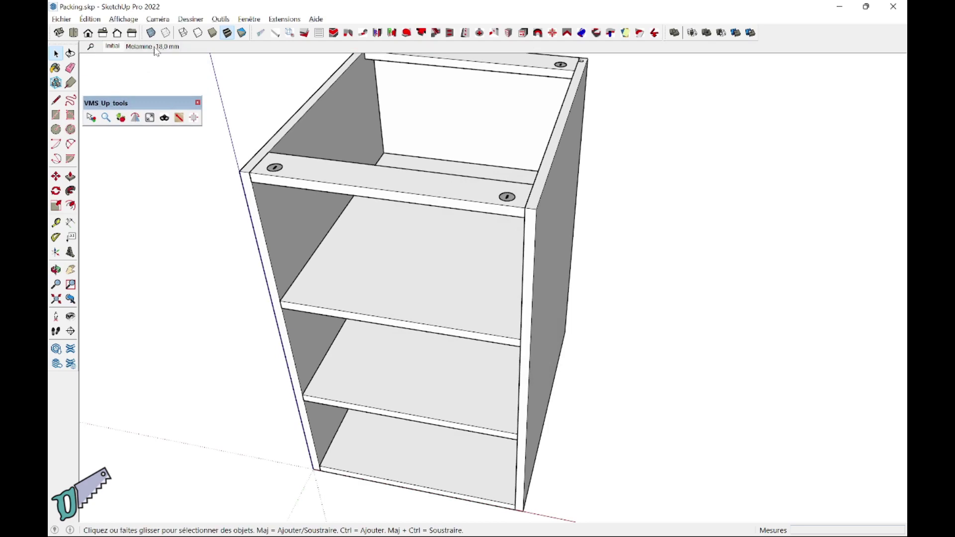
{"action": "left_click", "coordinate": [154, 46]}
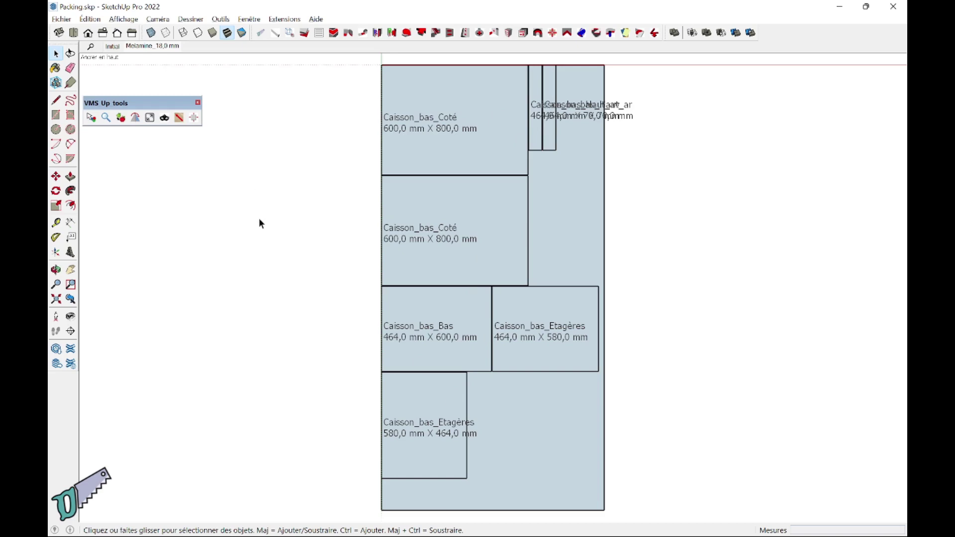
{"action": "left_click", "coordinate": [286, 19]}
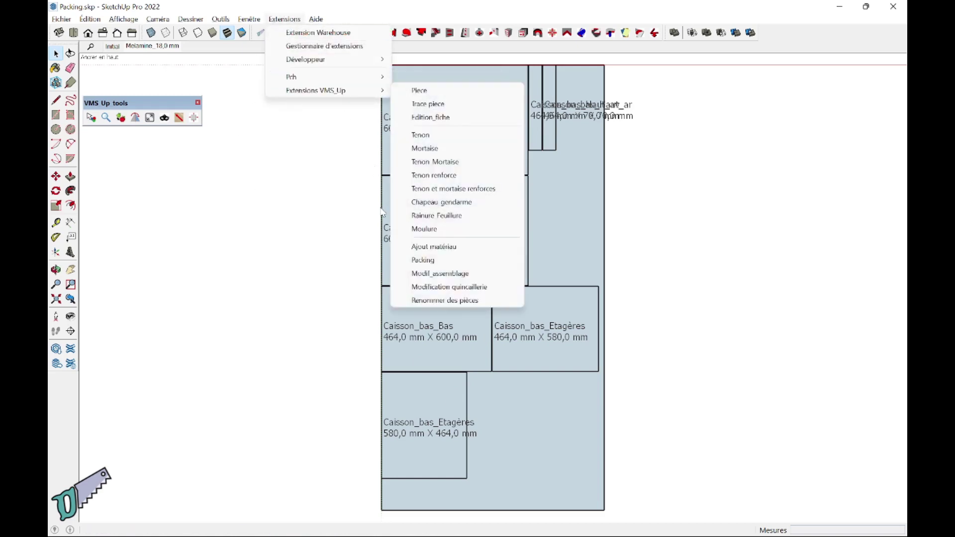
{"action": "mouse_move", "coordinate": [315, 91]}
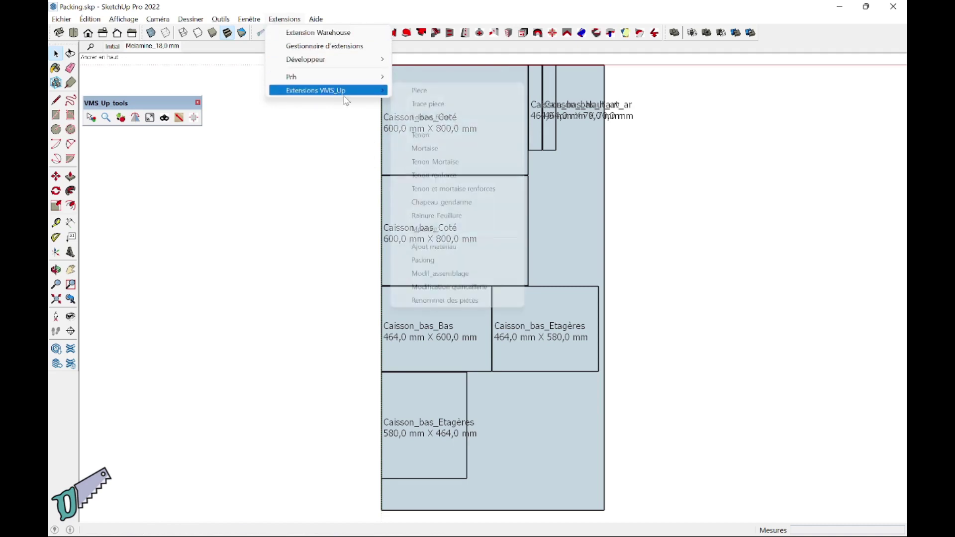
Rerun Packing and confirm deleting the existing packing scenes.
{"action": "left_click", "coordinate": [414, 261]}
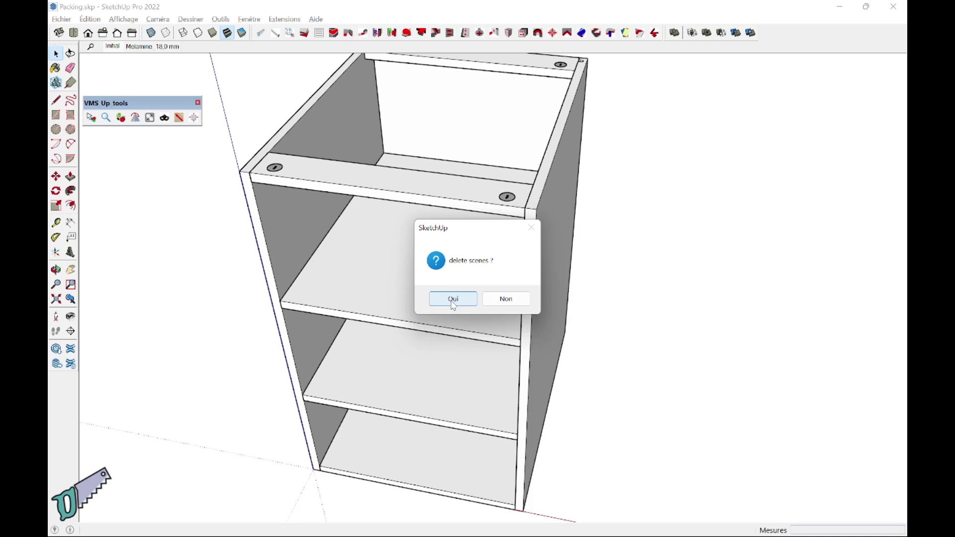
{"action": "left_click", "coordinate": [453, 303]}
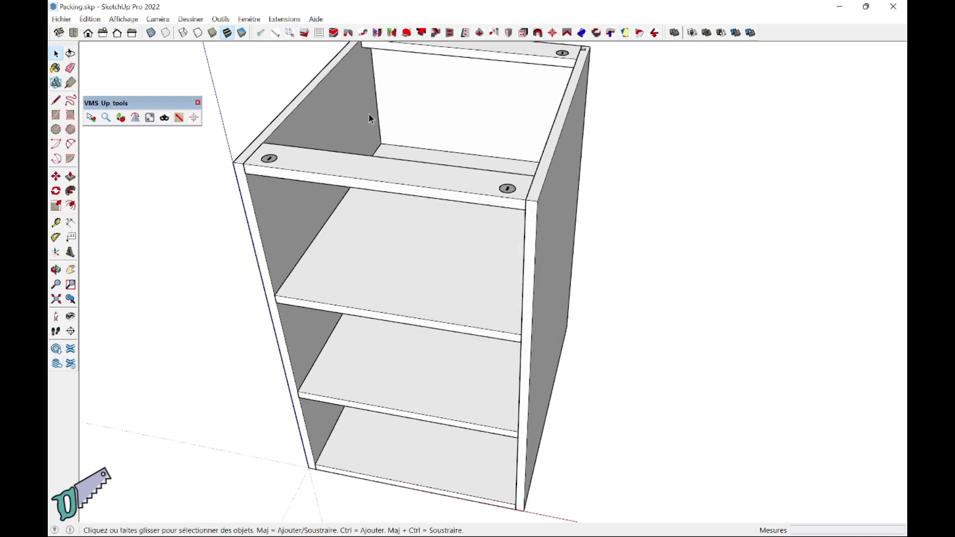
{"action": "left_click", "coordinate": [284, 19]}
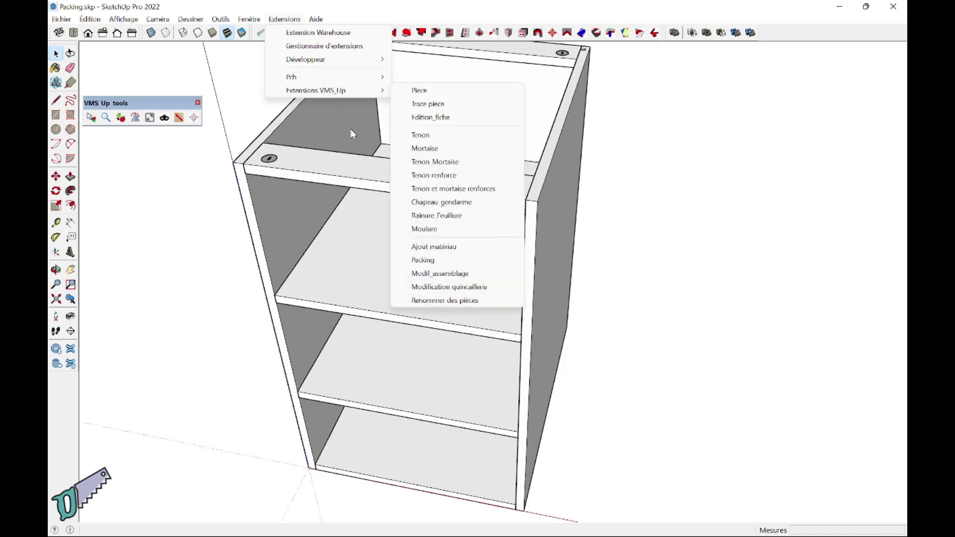
{"action": "mouse_move", "coordinate": [327, 90]}
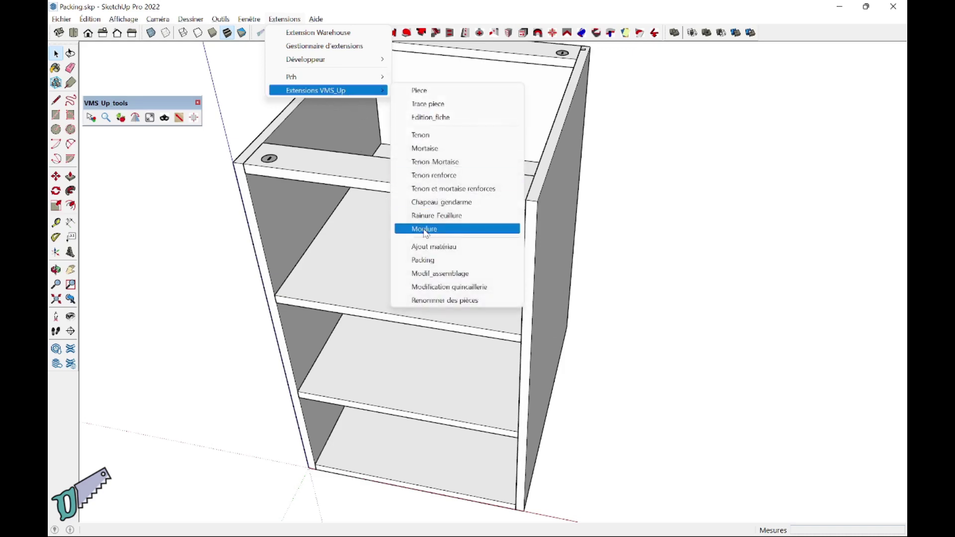
{"action": "left_click", "coordinate": [434, 260]}
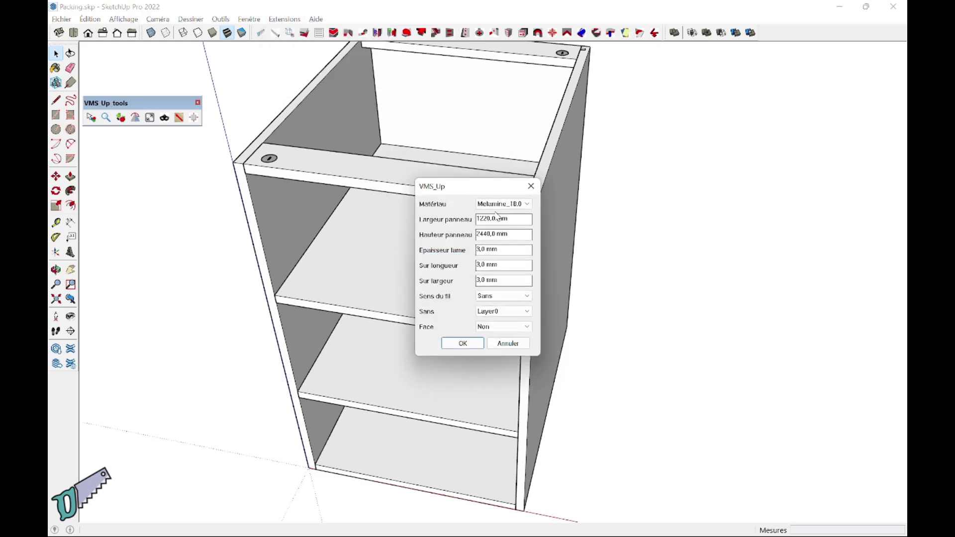
{"action": "left_click", "coordinate": [531, 315]}
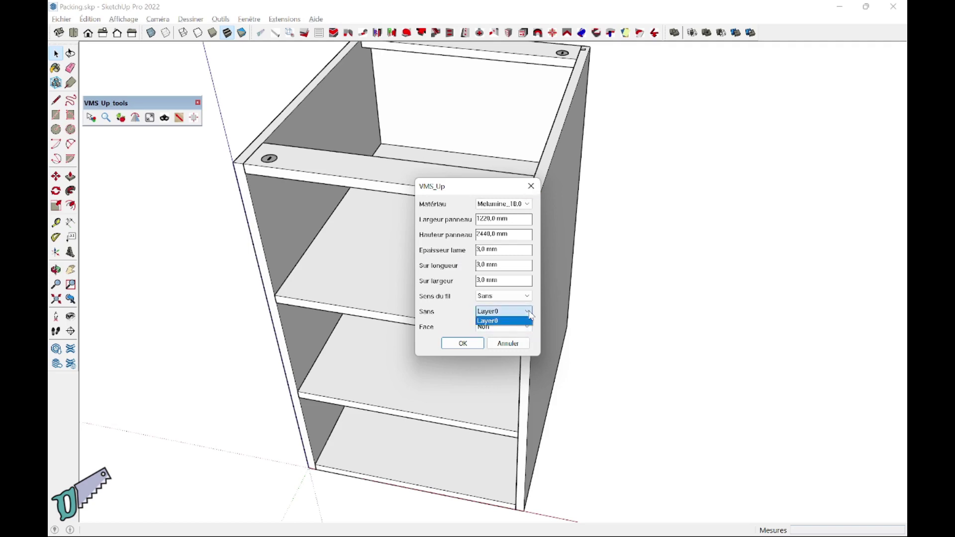
{"action": "left_click", "coordinate": [531, 315]}
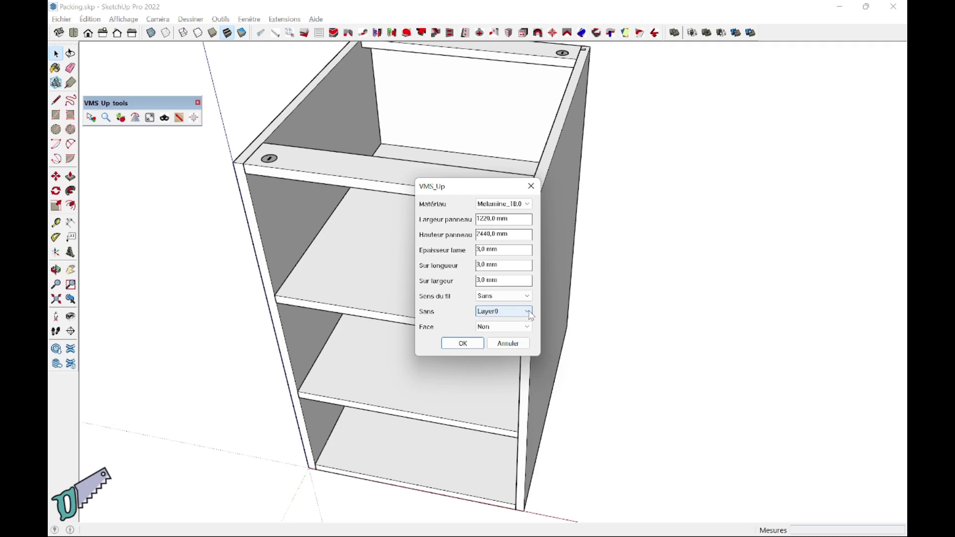
{"action": "left_click", "coordinate": [531, 316]}
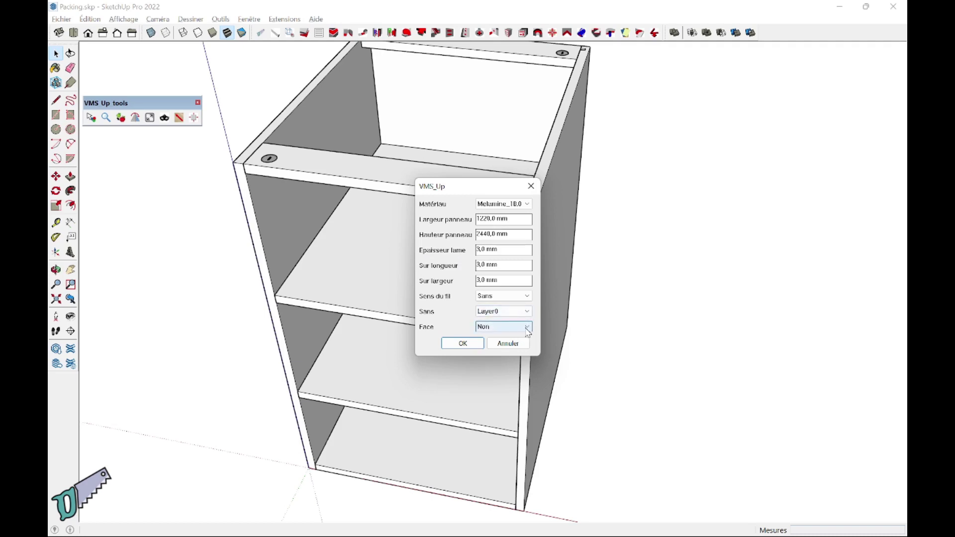
{"action": "left_click", "coordinate": [528, 332]}
{"action": "left_click", "coordinate": [529, 332]}
{"action": "left_click", "coordinate": [509, 343]}
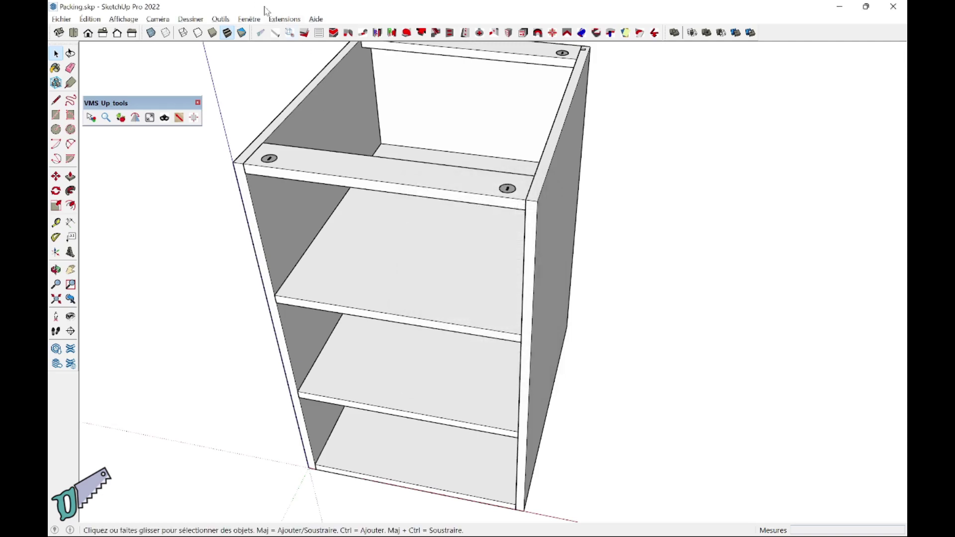
Add a new tag named Textes in the Balises tray.
{"action": "left_click", "coordinate": [249, 19]}
{"action": "mouse_move", "coordinate": [294, 32]}
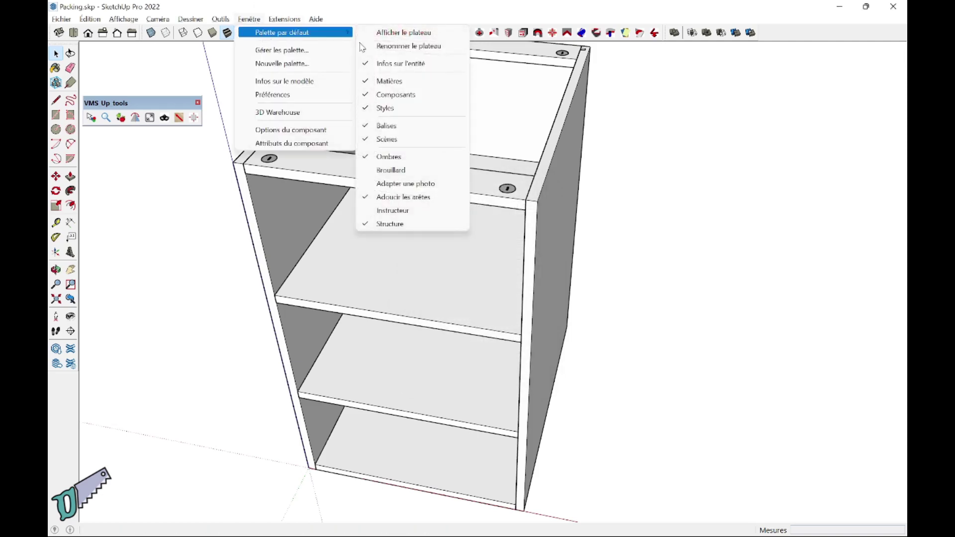
{"action": "left_click", "coordinate": [433, 33]}
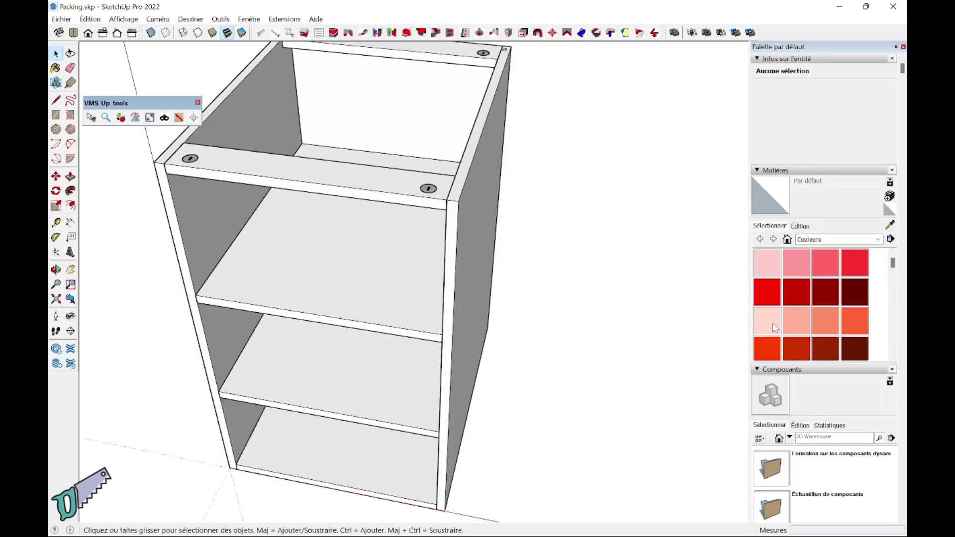
{"action": "scroll", "coordinate": [871, 380], "scroll_direction": "down", "scroll_amount": 4}
{"action": "scroll", "coordinate": [871, 380], "scroll_direction": "down", "scroll_amount": 1}
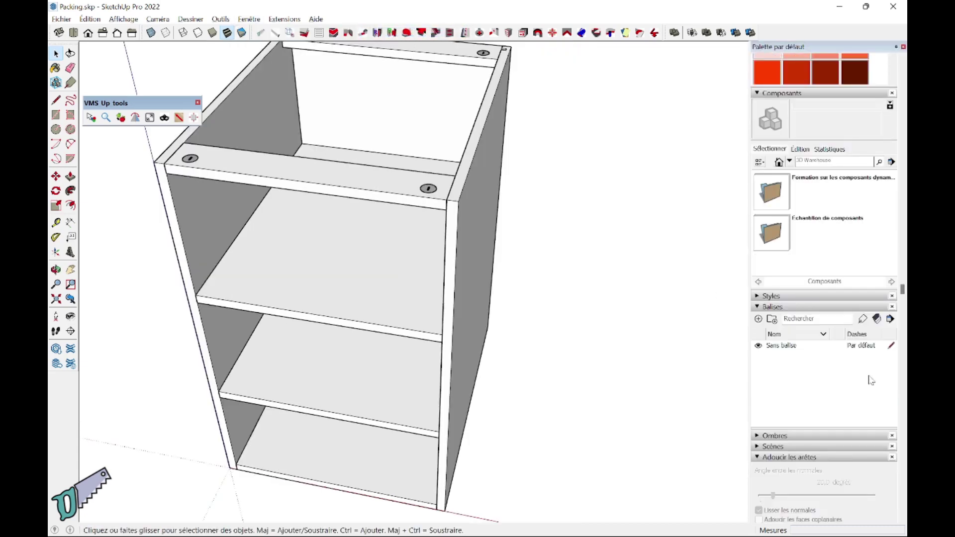
{"action": "left_click", "coordinate": [758, 319]}
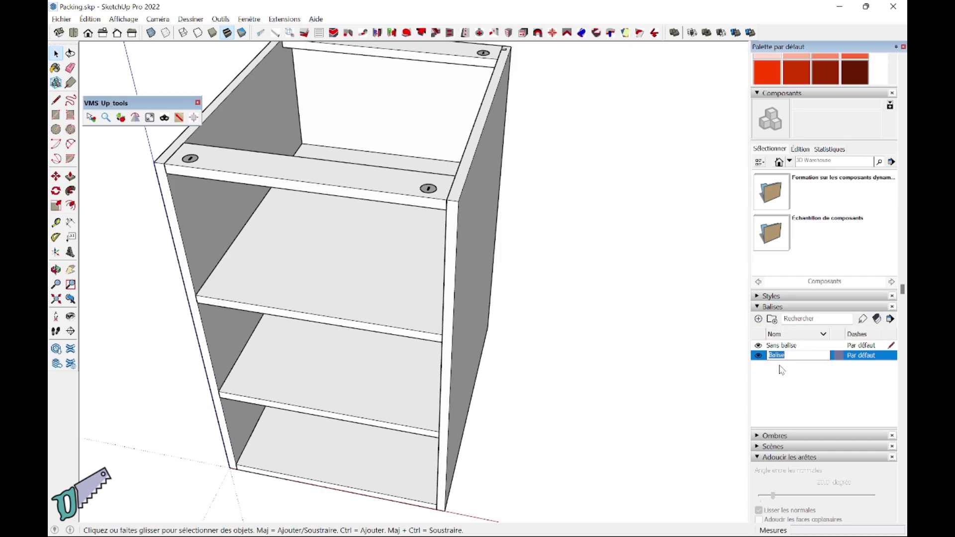
{"action": "type", "text": "Textes"}
{"action": "left_click", "coordinate": [699, 408]}
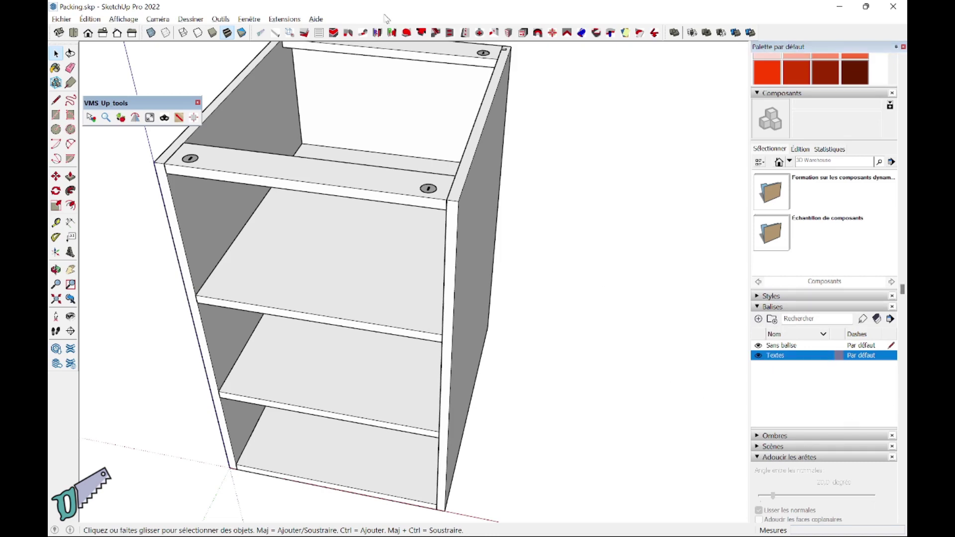
{"action": "left_click", "coordinate": [284, 19]}
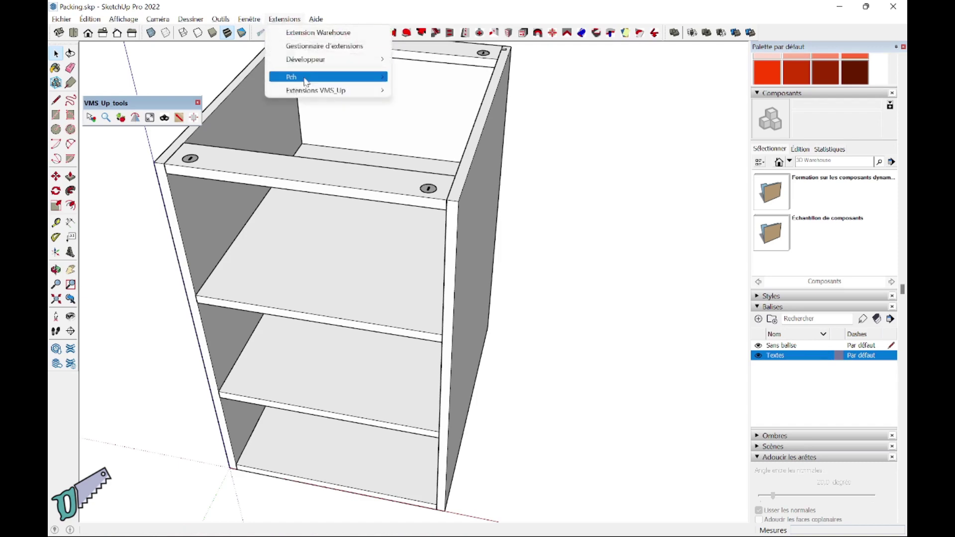
{"action": "mouse_move", "coordinate": [315, 90]}
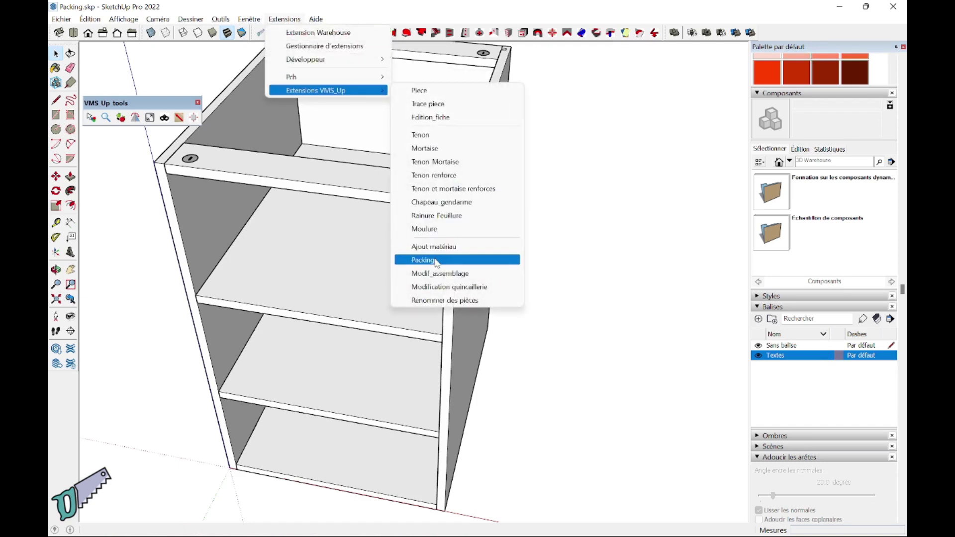
Run Packing with labels on the Textes tag and Face set to Oui, then view the Melamine 18,0 mm scene.
{"action": "left_click", "coordinate": [434, 259]}
{"action": "left_click", "coordinate": [505, 314]}
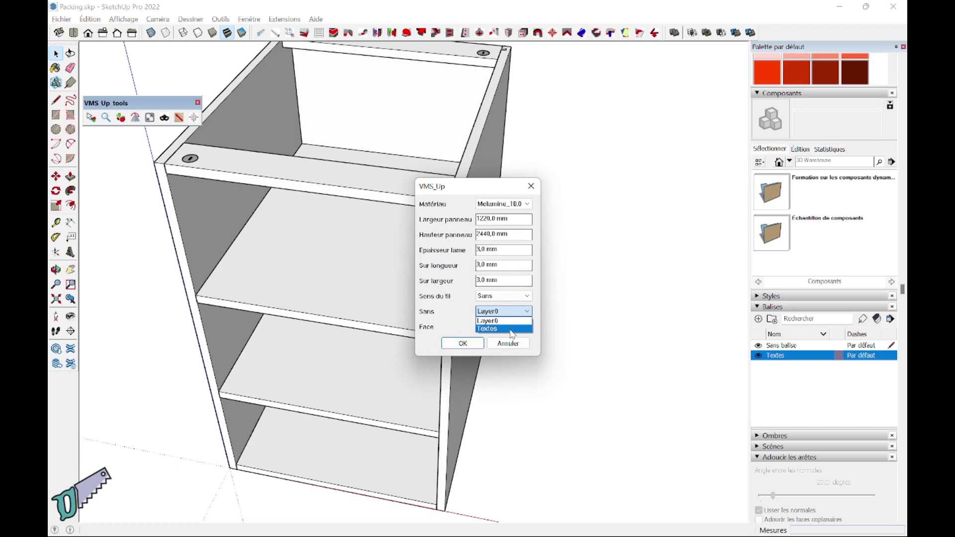
{"action": "left_click", "coordinate": [512, 330]}
{"action": "left_click", "coordinate": [511, 328]}
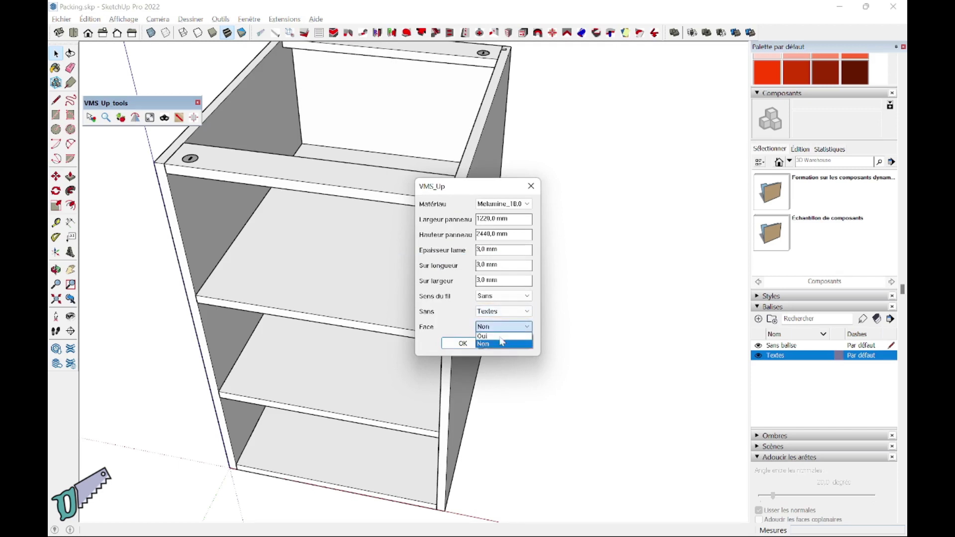
{"action": "left_click", "coordinate": [499, 344]}
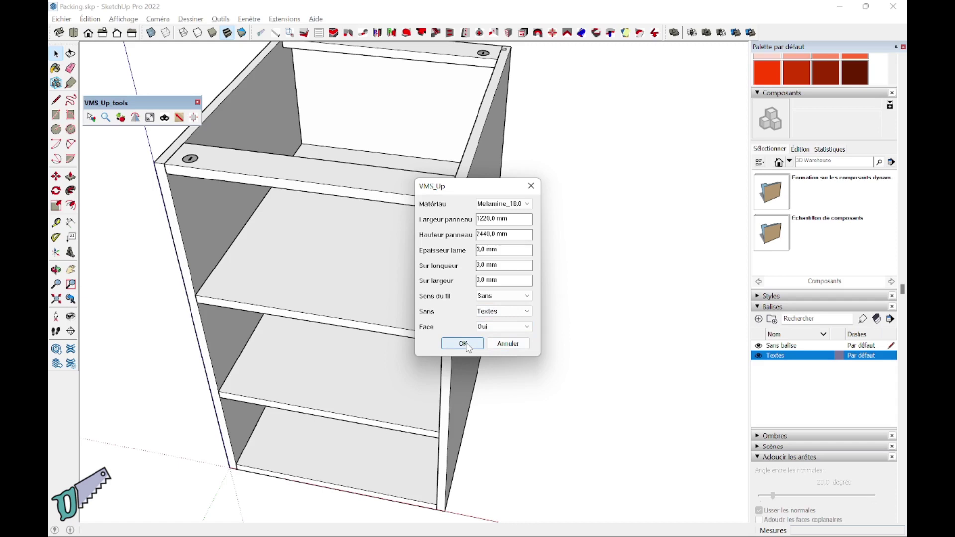
{"action": "left_click", "coordinate": [463, 344]}
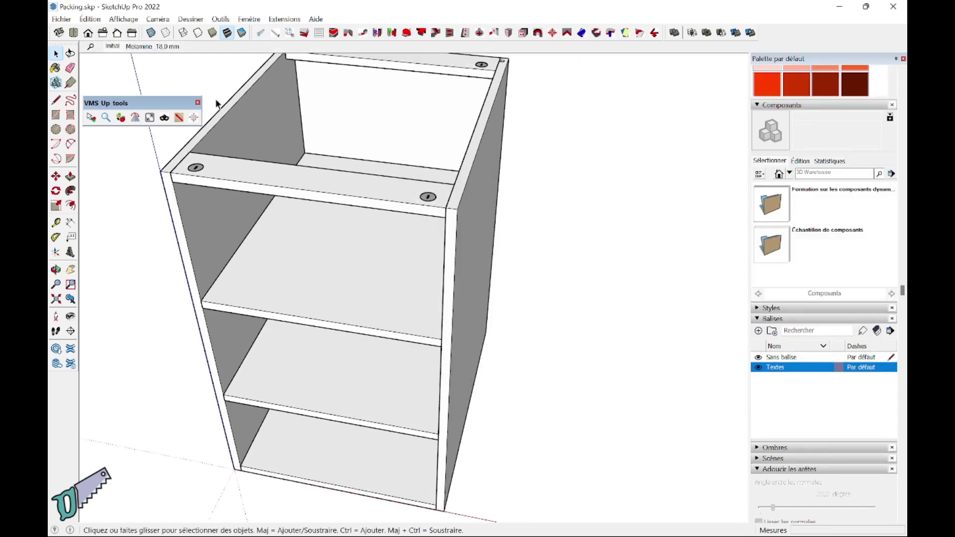
{"action": "left_click", "coordinate": [159, 47]}
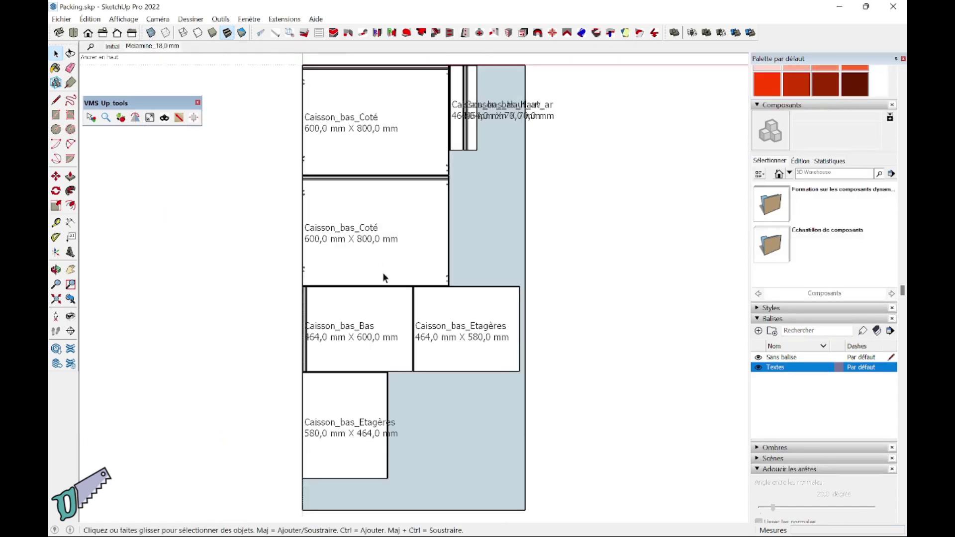
Hide the Textes tag so the packed parts appear without name and size labels.
{"action": "scroll", "coordinate": [380, 204], "scroll_direction": "up", "scroll_amount": 1}
{"action": "scroll", "coordinate": [368, 149], "scroll_direction": "down", "scroll_amount": 1}
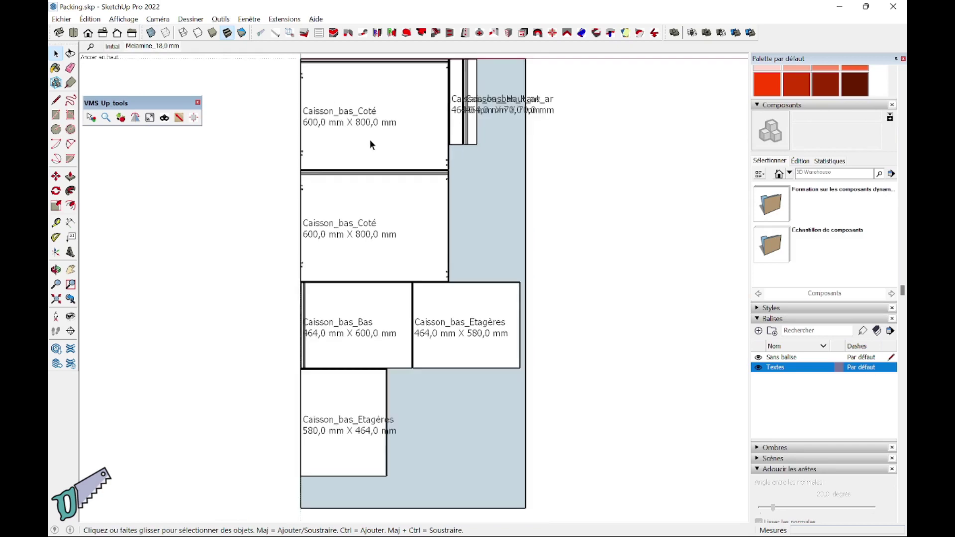
{"action": "middle_click_drag", "start_coordinate": [369, 144], "coordinate": [382, 179], "text": "shift"}
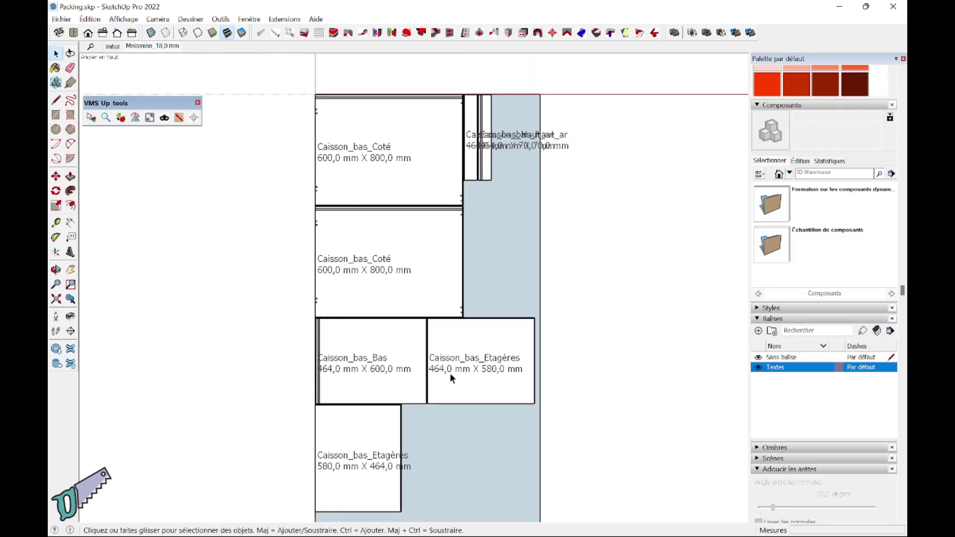
{"action": "left_click", "coordinate": [758, 368]}
Zoom in on the narrow board beside the upper side panels of the layout.
{"action": "scroll", "coordinate": [316, 302], "scroll_direction": "up", "scroll_amount": 2}
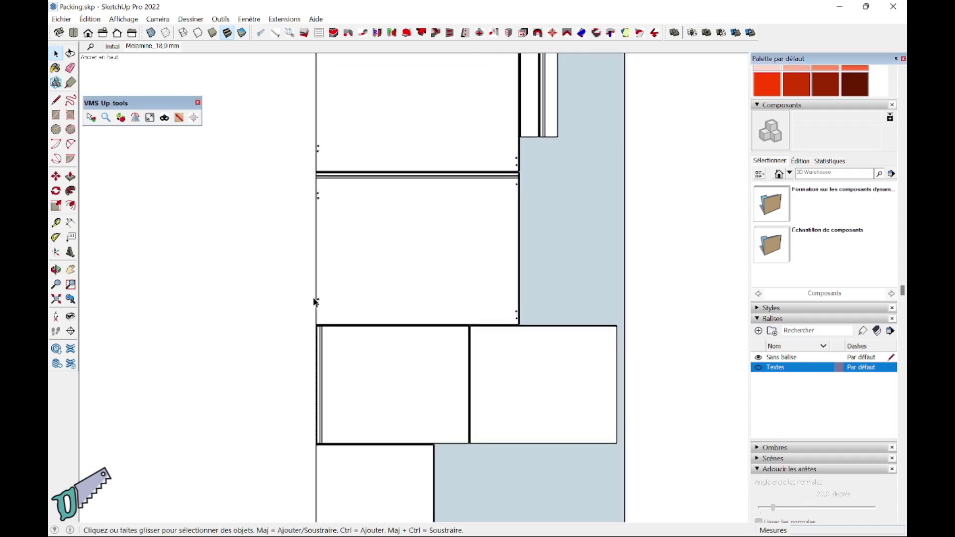
{"action": "middle_click_drag", "start_coordinate": [358, 301], "coordinate": [304, 358], "text": "shift"}
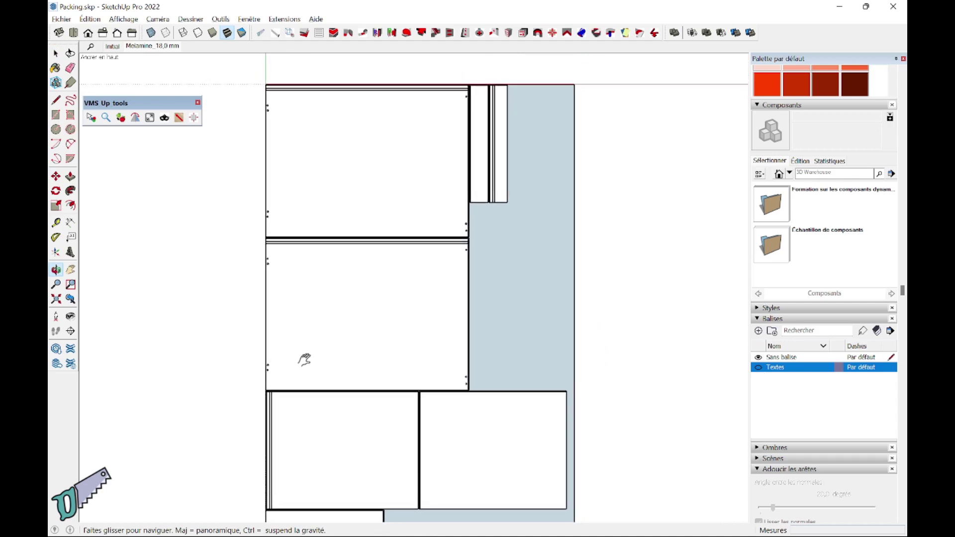
{"action": "scroll", "coordinate": [304, 358], "scroll_direction": "up", "scroll_amount": 2}
{"action": "scroll", "coordinate": [316, 331], "scroll_direction": "up", "scroll_amount": 1}
{"action": "middle_click_drag", "start_coordinate": [283, 268], "coordinate": [271, 180], "text": "shift"}
{"action": "mouse_move", "coordinate": [378, 454]}
{"action": "middle_mouse_down", "text": "shift"}
{"action": "mouse_move", "coordinate": [362, 388]}
{"action": "mouse_move", "coordinate": [373, 258]}
{"action": "middle_mouse_up", "text": "shift"}
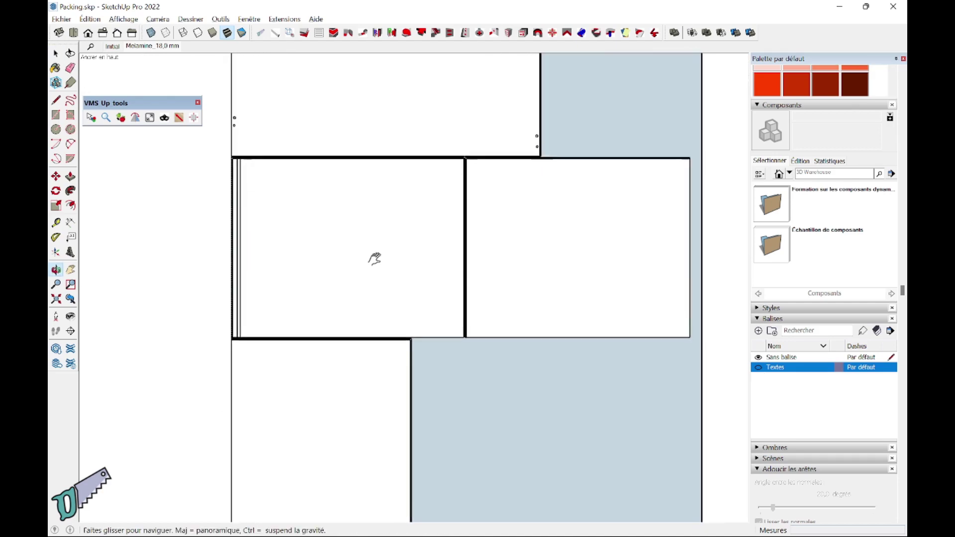
{"action": "mouse_move", "coordinate": [331, 467]}
{"action": "middle_mouse_down", "text": "shift"}
{"action": "mouse_move", "coordinate": [335, 358]}
{"action": "mouse_move", "coordinate": [321, 522]}
{"action": "middle_mouse_up", "text": "shift"}
{"action": "middle_click_drag", "start_coordinate": [337, 253], "coordinate": [297, 440], "text": "shift"}
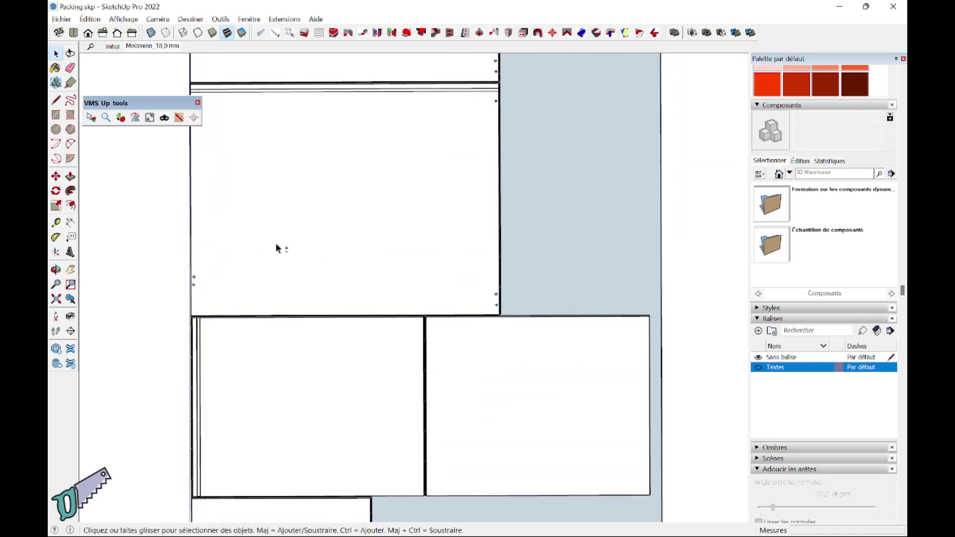
{"action": "mouse_move", "coordinate": [277, 248]}
{"action": "middle_mouse_down", "text": "shift"}
{"action": "mouse_move", "coordinate": [348, 367]}
{"action": "mouse_move", "coordinate": [312, 450]}
{"action": "middle_mouse_up", "text": "shift"}
{"action": "mouse_move", "coordinate": [371, 204]}
{"action": "middle_mouse_down", "text": "shift"}
{"action": "mouse_move", "coordinate": [367, 323]}
{"action": "mouse_move", "coordinate": [316, 356]}
{"action": "middle_mouse_up", "text": "shift"}
{"action": "scroll", "coordinate": [485, 350], "scroll_direction": "up", "scroll_amount": 3}
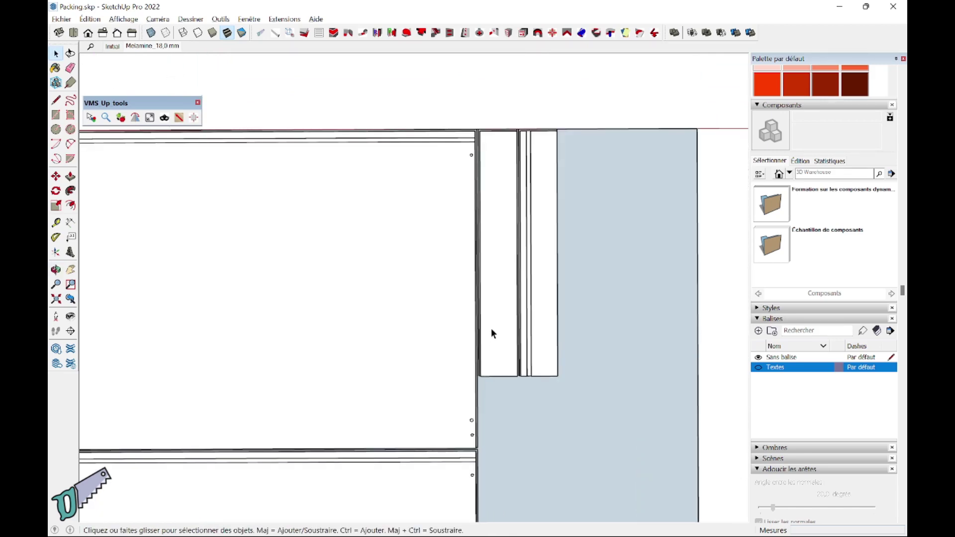
Flip the narrow board with Symétrie Rotation so its two dowel holes show on the sheet.
{"action": "right_click", "coordinate": [493, 333]}
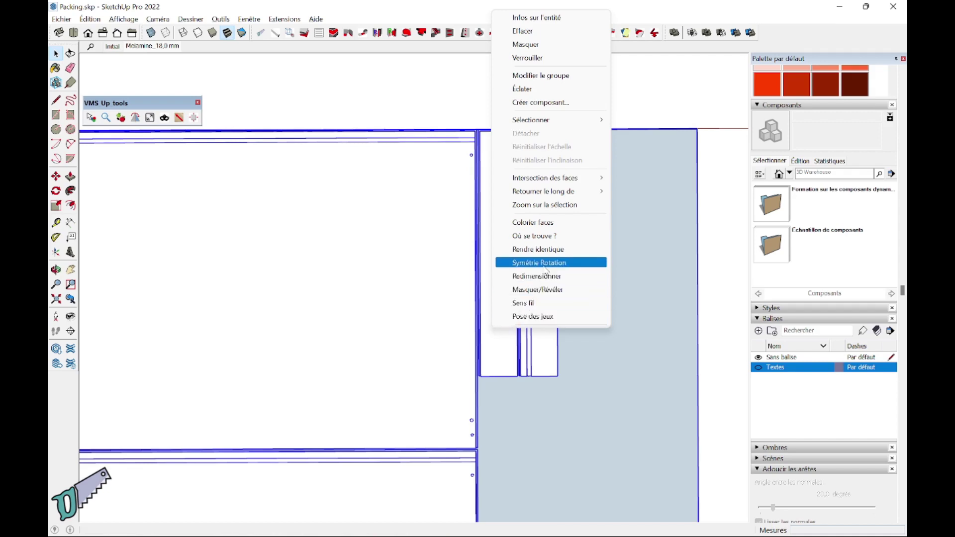
{"action": "left_click", "coordinate": [546, 268]}
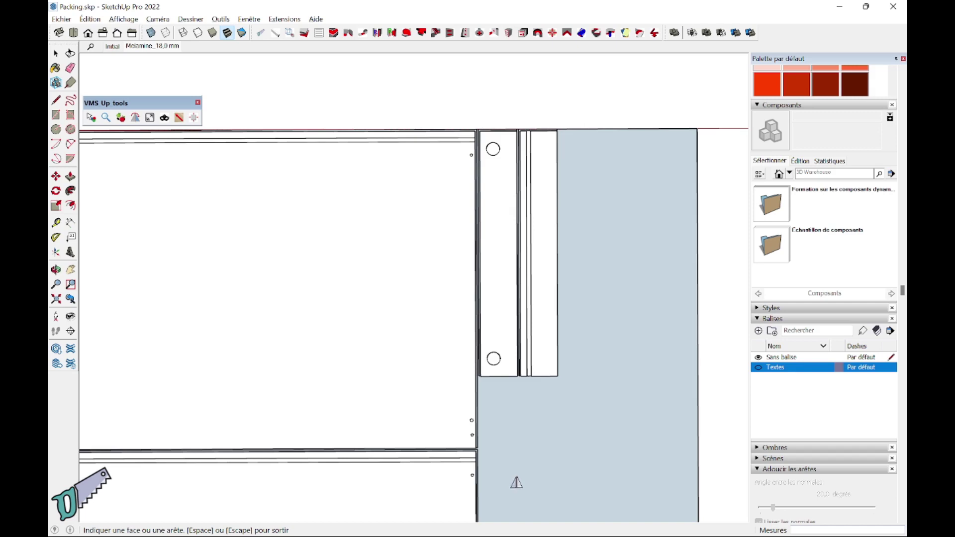
{"action": "scroll", "coordinate": [515, 483], "scroll_direction": "down", "scroll_amount": 2}
{"action": "mouse_move", "coordinate": [560, 428]}
{"action": "middle_mouse_down", "text": "shift"}
{"action": "mouse_move", "coordinate": [647, 412]}
{"action": "mouse_move", "coordinate": [623, 301]}
{"action": "middle_mouse_up", "text": "shift"}
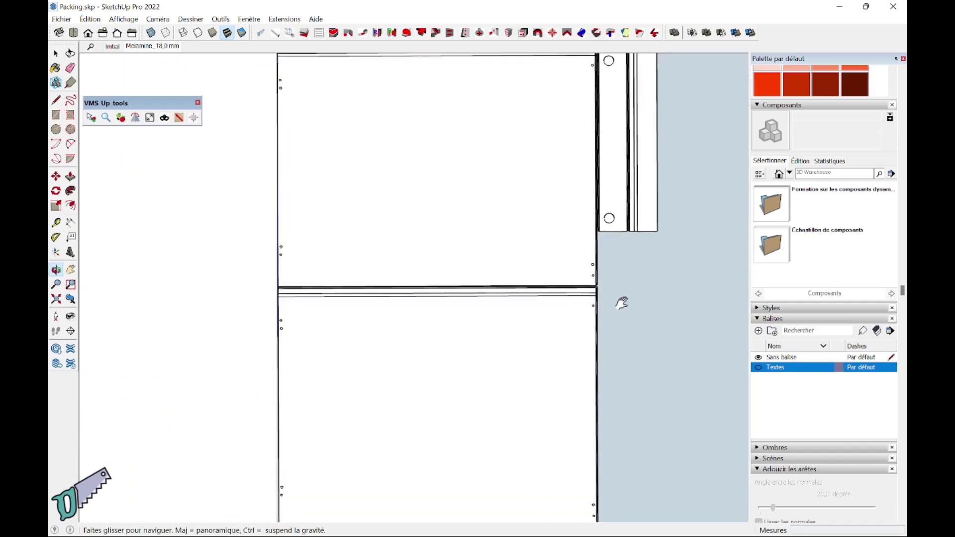
{"action": "scroll", "coordinate": [611, 394], "scroll_direction": "down", "scroll_amount": 1}
{"action": "middle_click_drag", "start_coordinate": [612, 394], "coordinate": [593, 308], "text": "shift"}
{"action": "scroll", "coordinate": [597, 307], "scroll_direction": "down", "scroll_amount": 2}
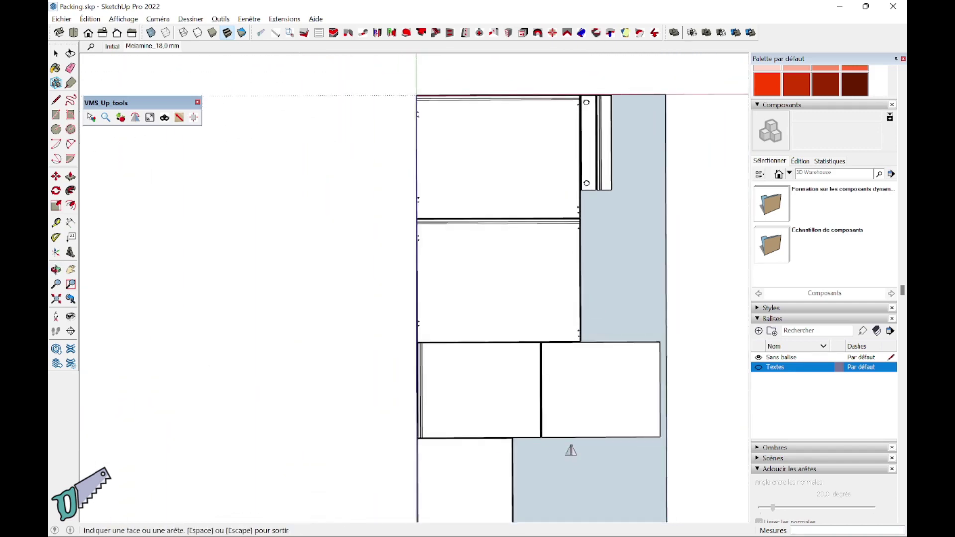
{"action": "mouse_move", "coordinate": [570, 447]}
{"action": "middle_mouse_down", "text": "shift"}
{"action": "mouse_move", "coordinate": [523, 386]}
{"action": "mouse_move", "coordinate": [512, 395]}
{"action": "mouse_move", "coordinate": [508, 452]}
{"action": "middle_mouse_up", "text": "shift"}
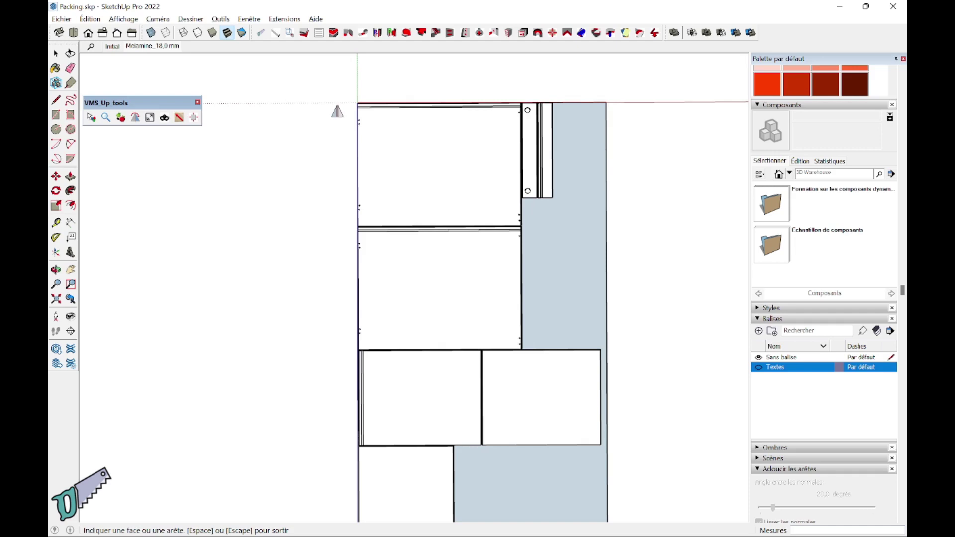
{"action": "key", "text": "space"}
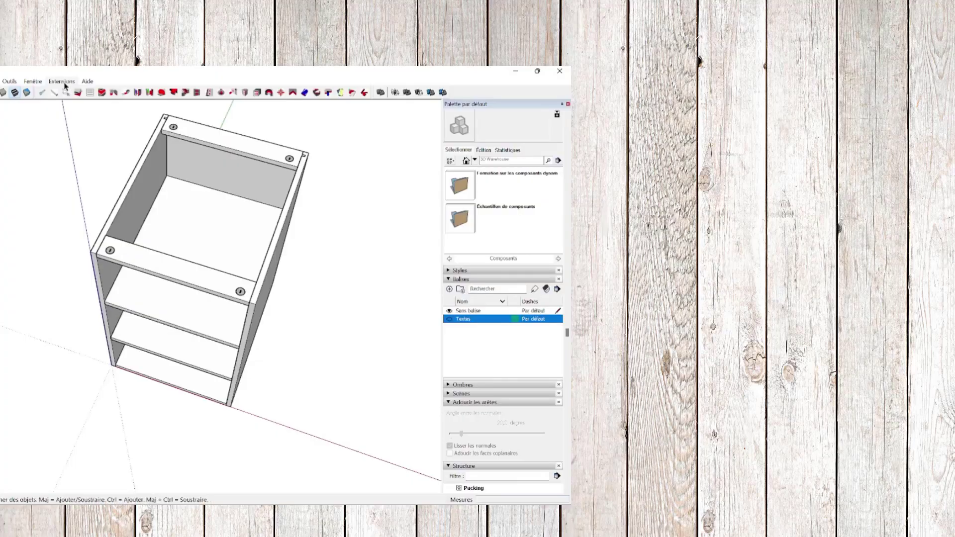
Rerun VMS_Up Packing with Face set to Oui and hide the Textes labels on the new layout.
{"action": "left_click", "coordinate": [62, 82]}
{"action": "mouse_move", "coordinate": [107, 141]}
{"action": "left_click", "coordinate": [176, 278]}
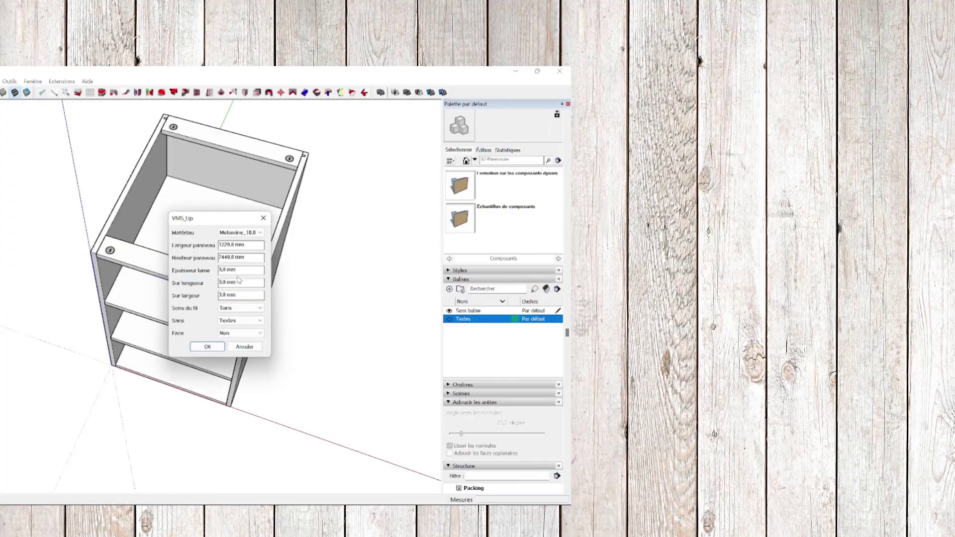
{"action": "left_click", "coordinate": [229, 333]}
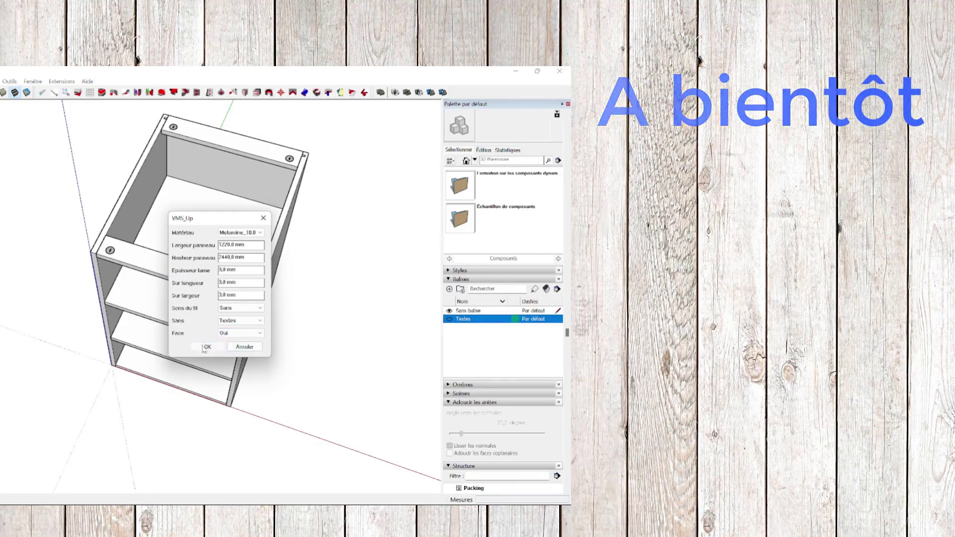
{"action": "left_click", "coordinate": [207, 347]}
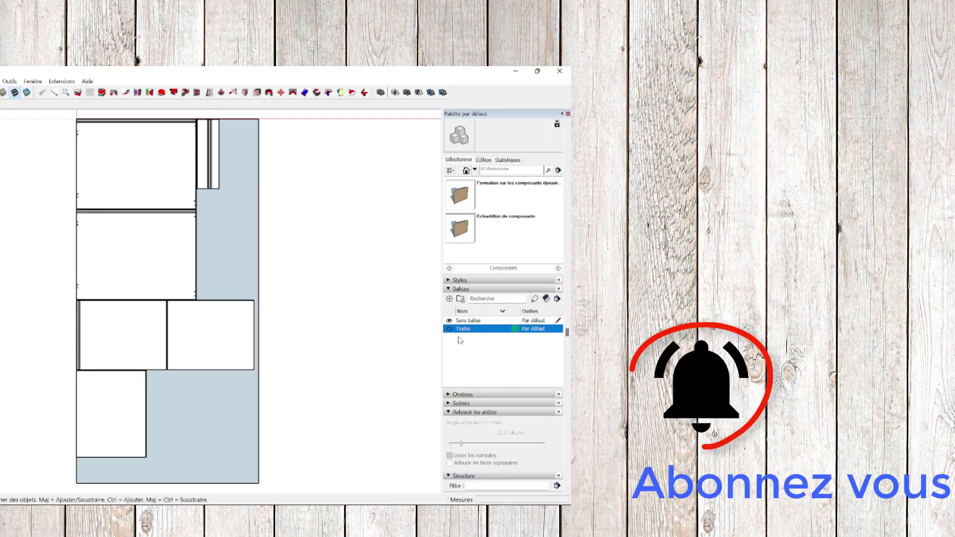
{"action": "left_click", "coordinate": [449, 329]}
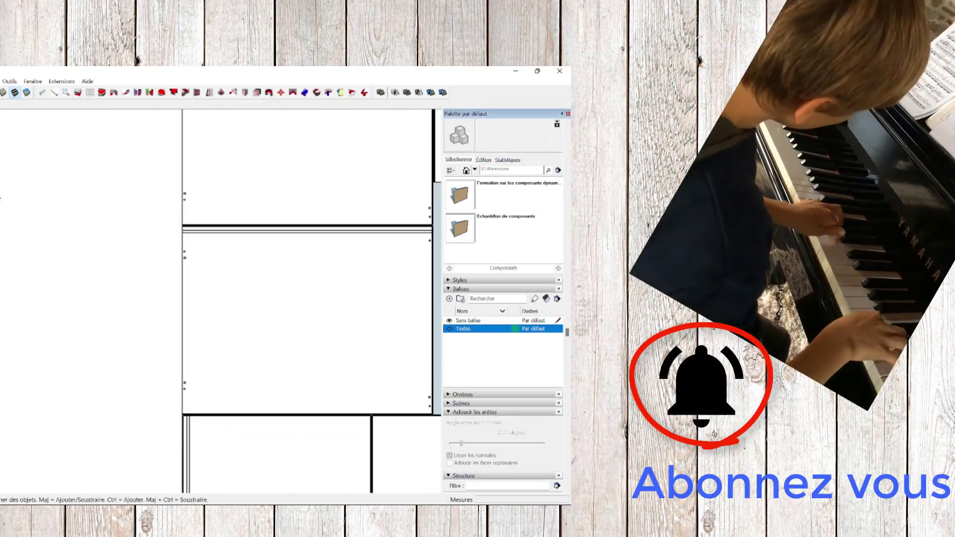